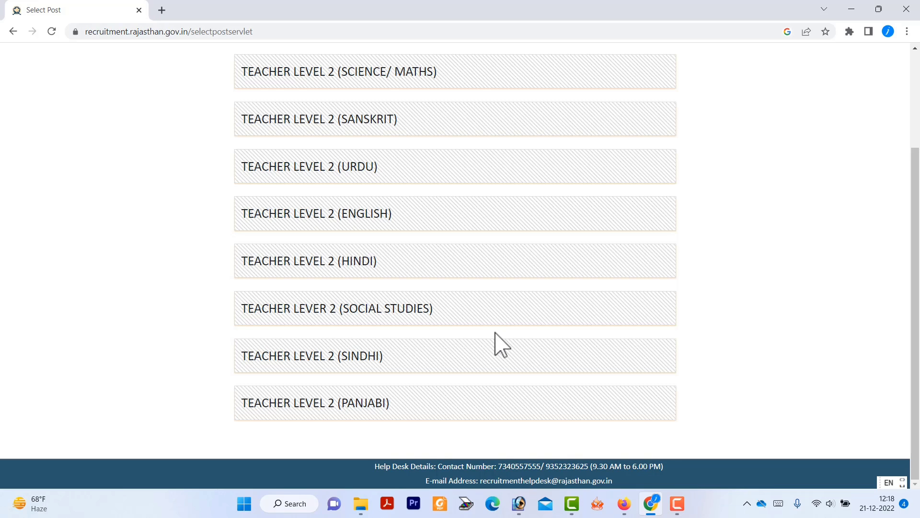
# Open the Teacher Level 1 application form for the 2022 Primary School Teacher (Level-1, Class 1 to 5) direct recruitment
pyautogui.scroll(3, 496, 338)
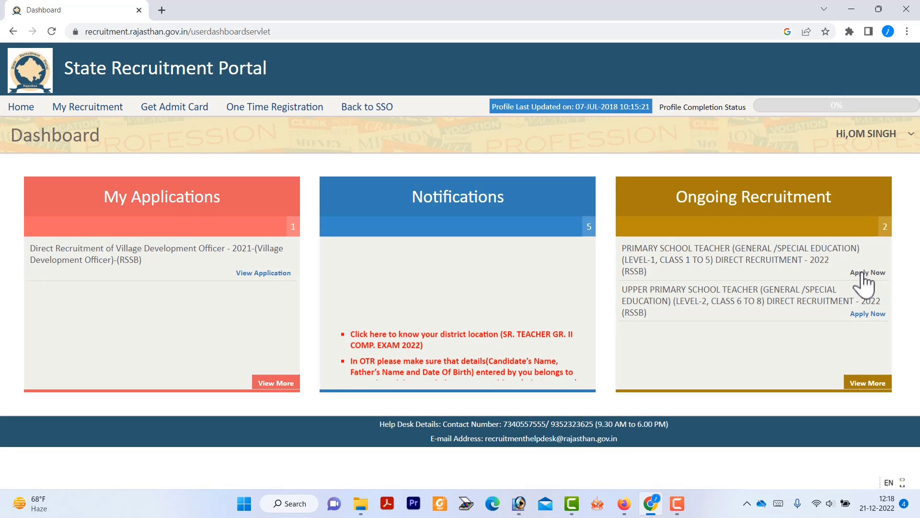
pyautogui.click(863, 272)
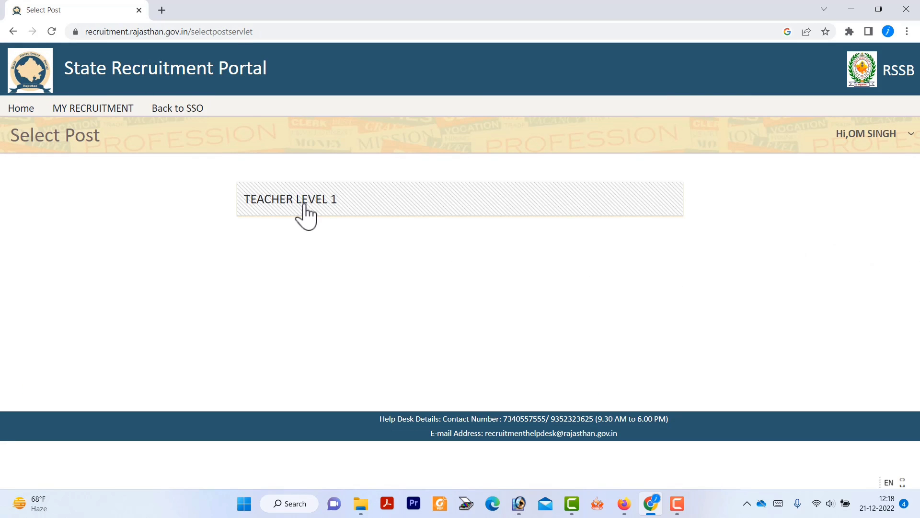
pyautogui.click(304, 205)
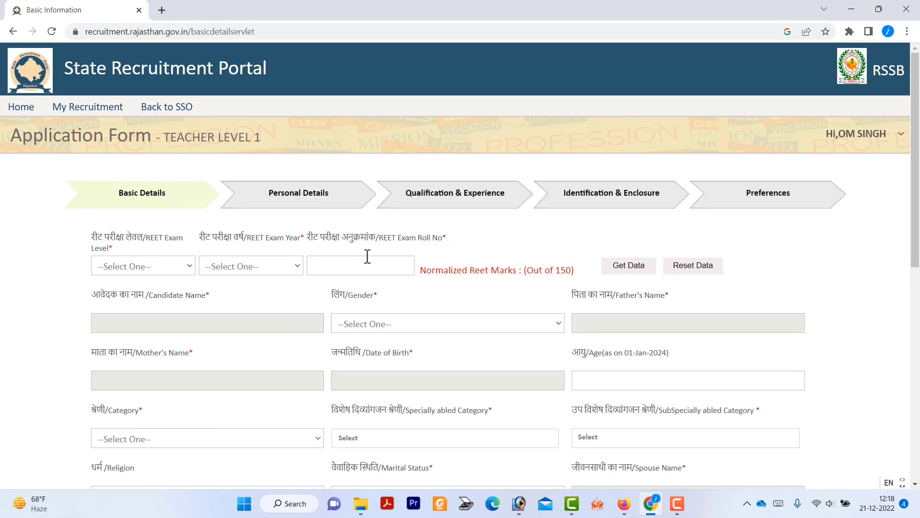
# Set the REET exam level to Level I and the REET exam year to 2021
pyautogui.click(189, 270)
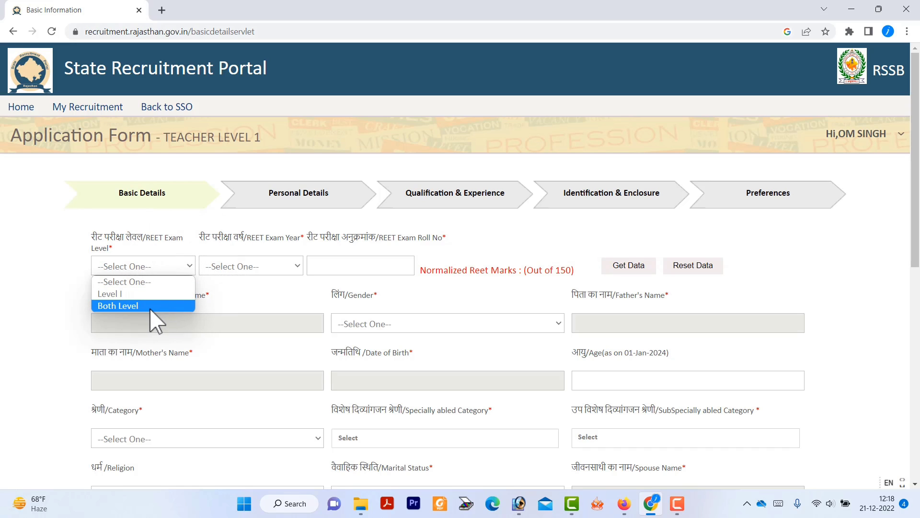
pyautogui.click(123, 293)
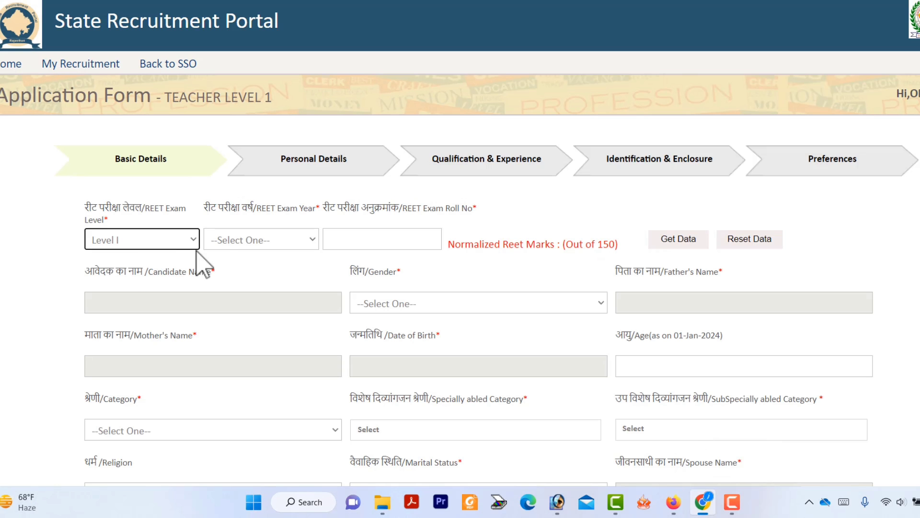
pyautogui.click(228, 271)
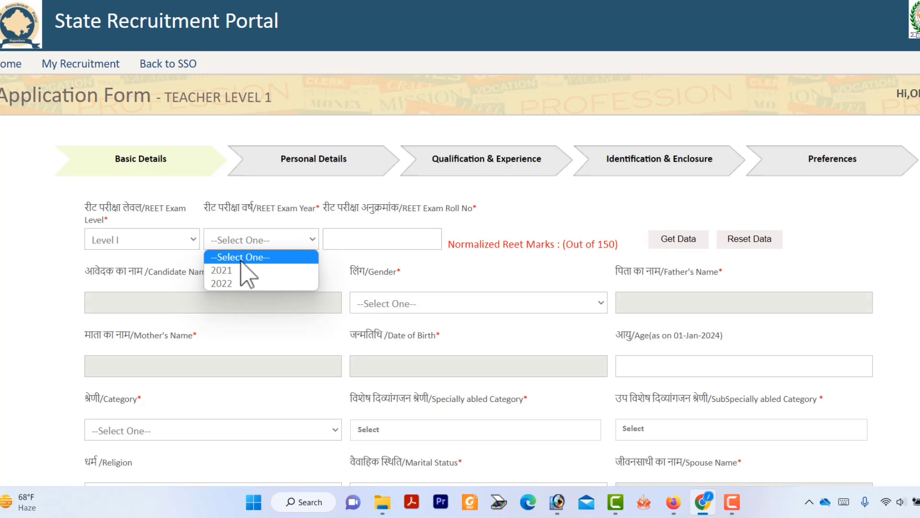
pyautogui.click(241, 273)
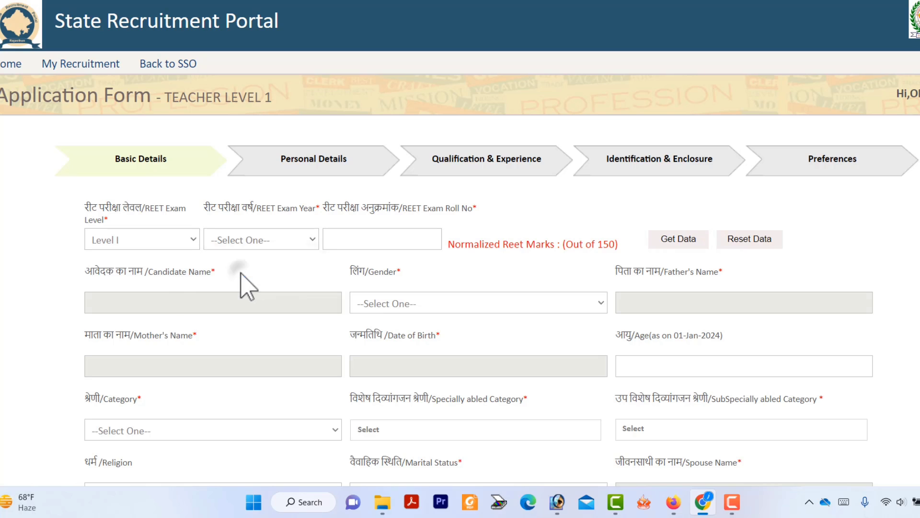
pyautogui.click(379, 239)
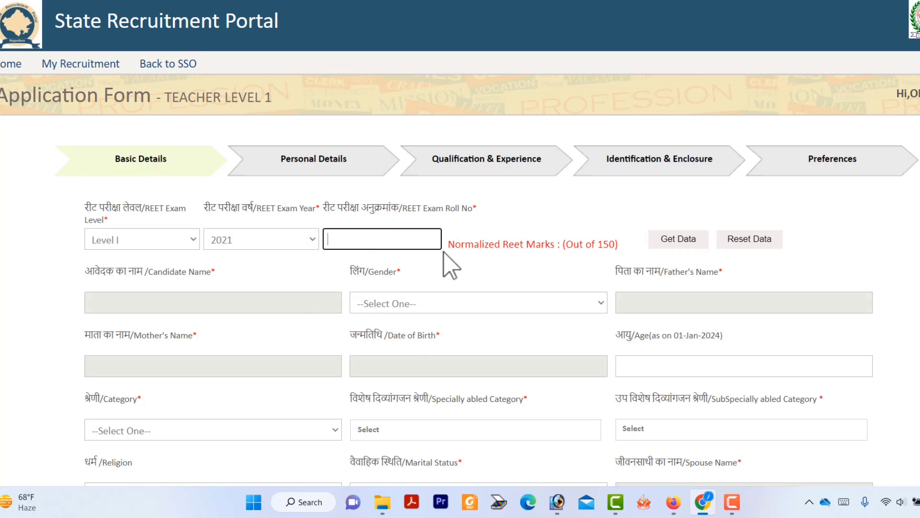
pyautogui.press('Tab')
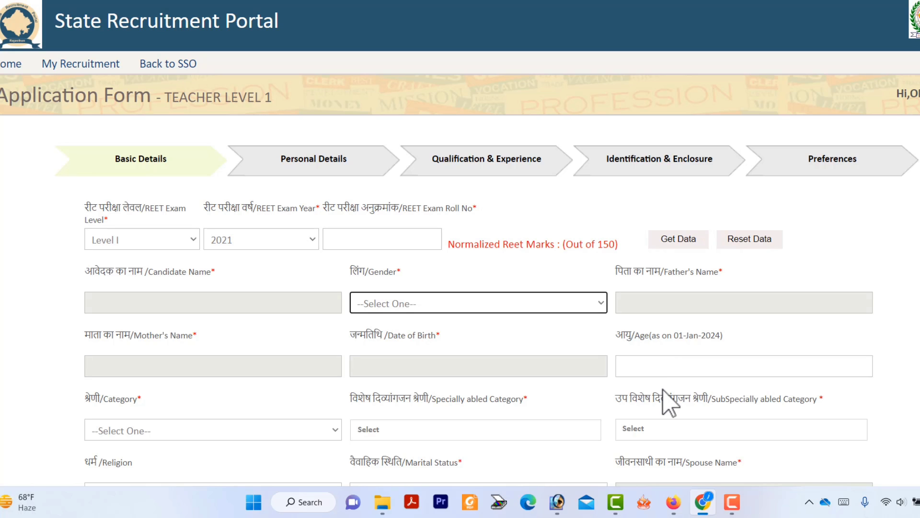
# Set the gender to Male and the category to GENERAL - EWS
pyautogui.click(461, 305)
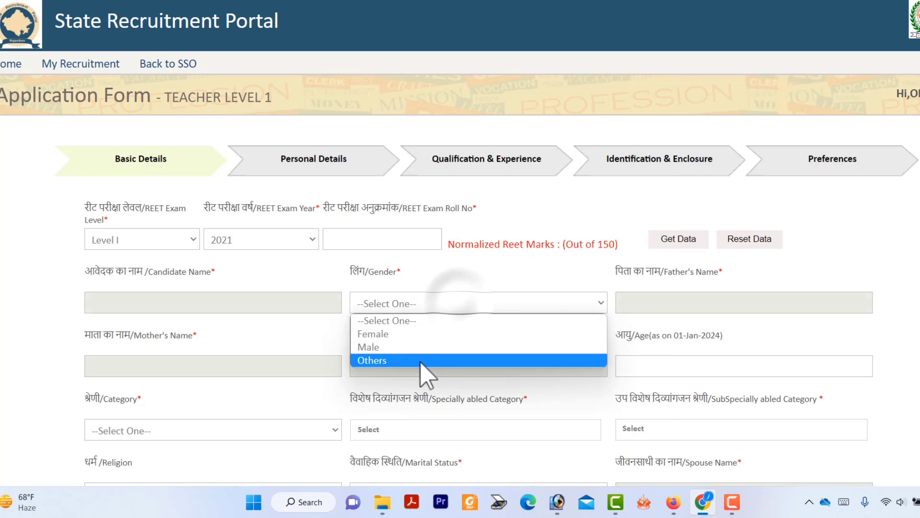
pyautogui.click(422, 348)
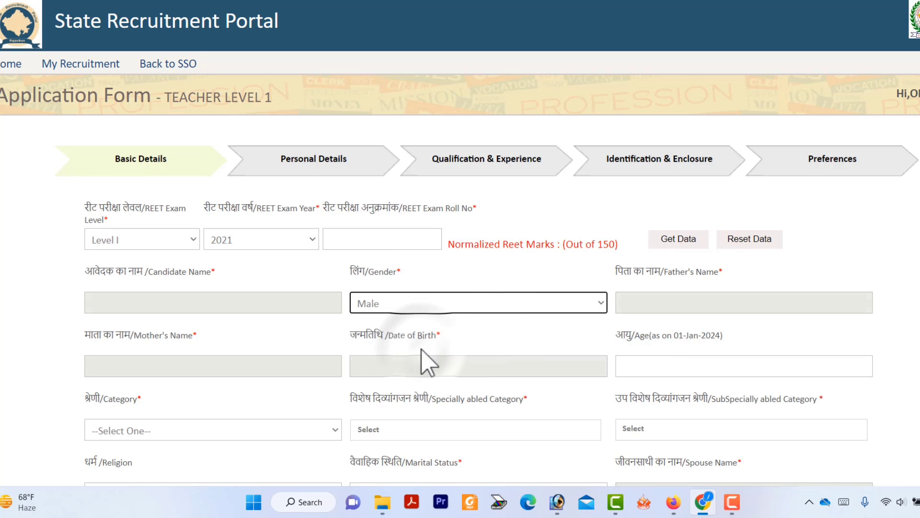
pyautogui.click(286, 429)
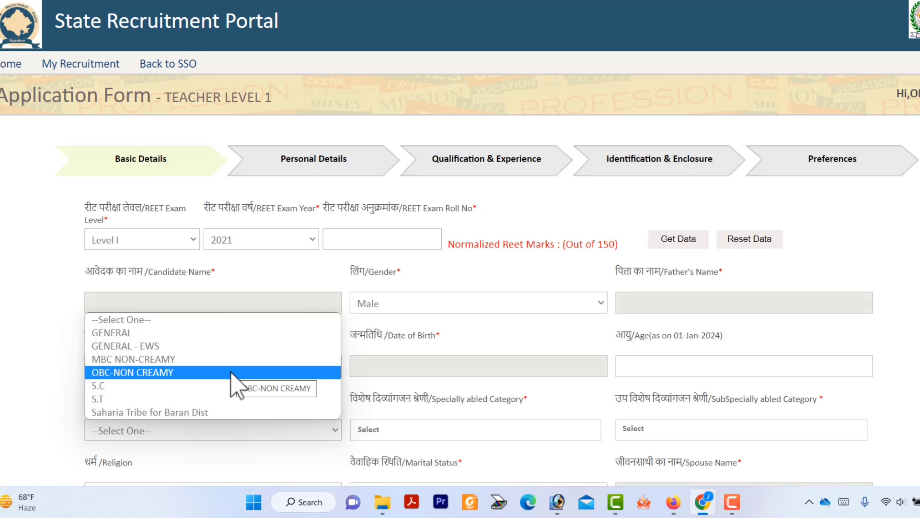
pyautogui.click(229, 348)
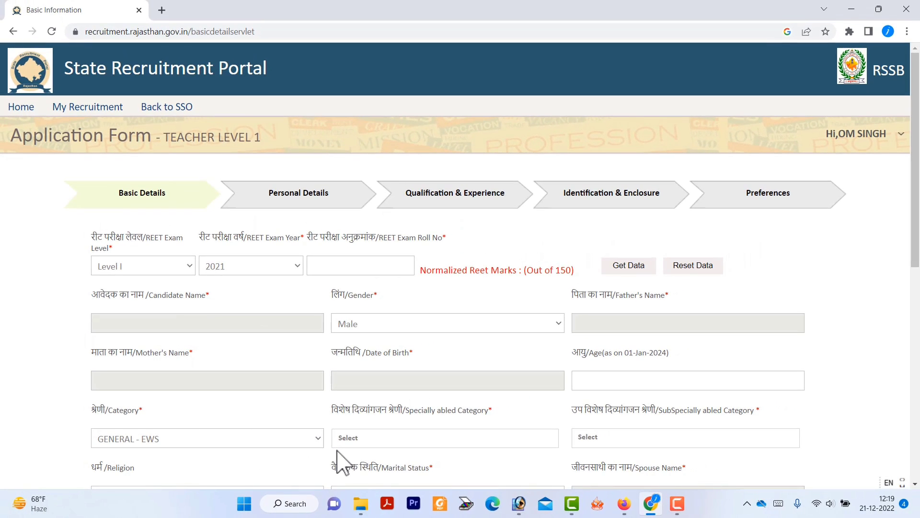
# Mark the specially abled category as Not Applicable
pyautogui.click(357, 438)
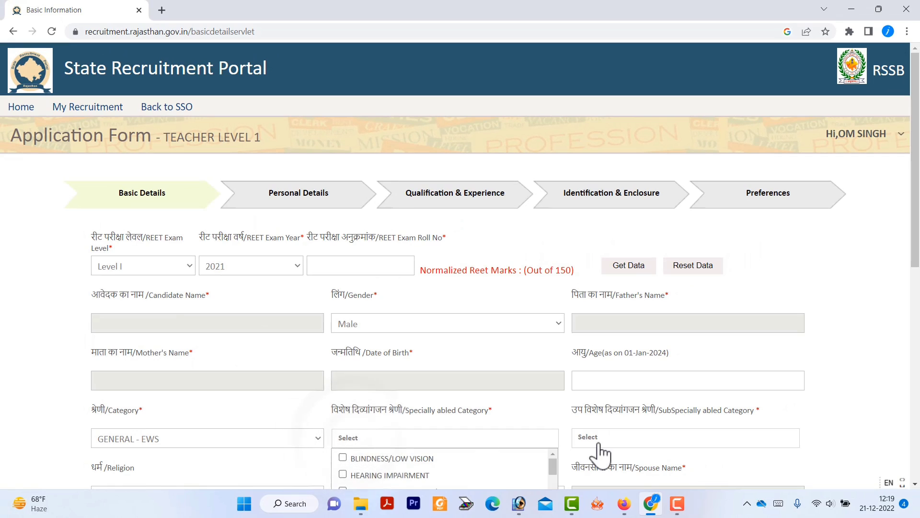
pyautogui.scroll(-2, 600, 453)
pyautogui.scroll(-3, 366, 391)
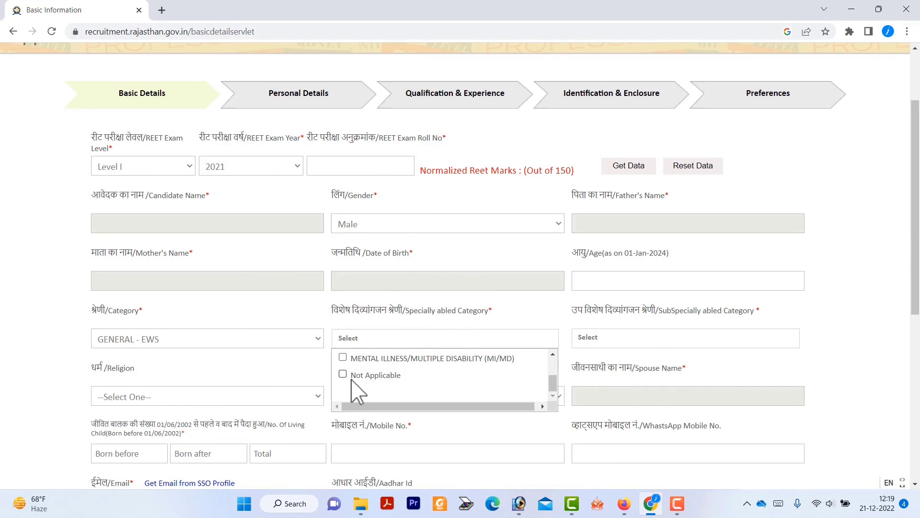
pyautogui.scroll(2, 349, 376)
pyautogui.scroll(-2, 347, 390)
pyautogui.click(342, 376)
pyautogui.click(313, 378)
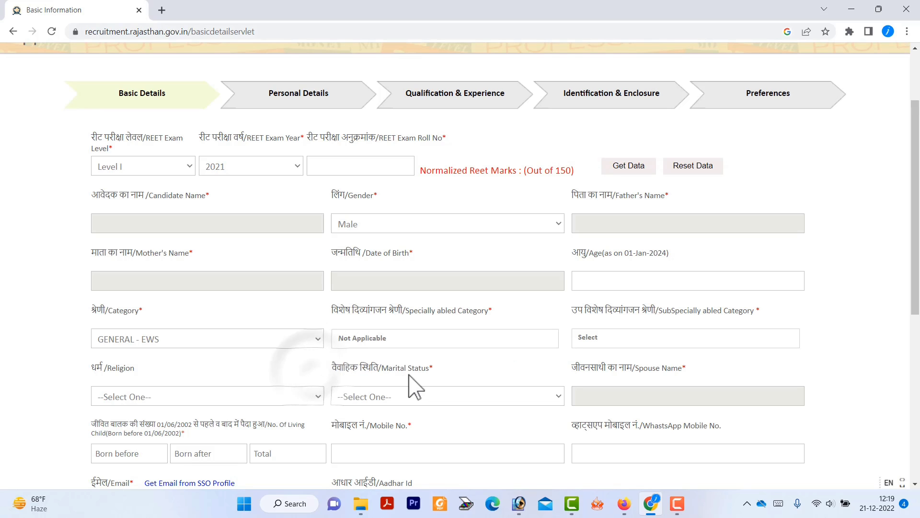
# Set the religion to HINDU and the marital status to Married
pyautogui.click(211, 397)
pyautogui.click(207, 320)
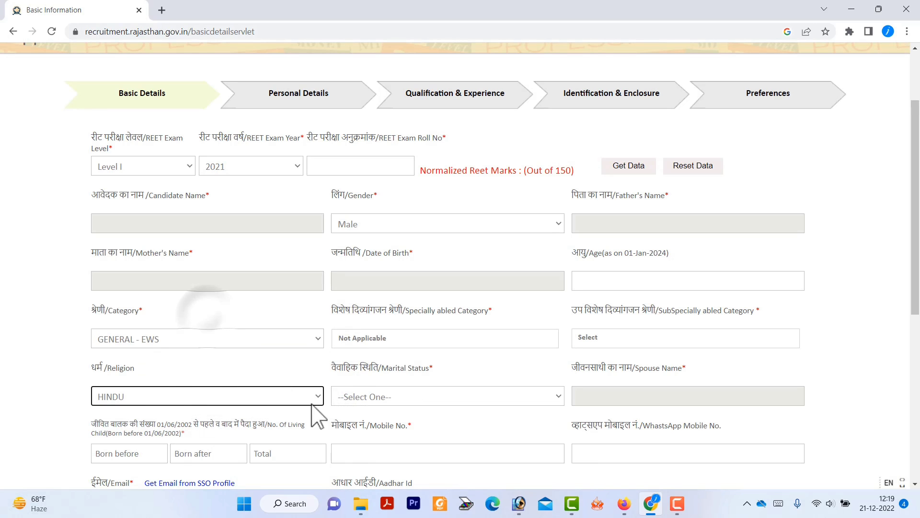
pyautogui.click(386, 399)
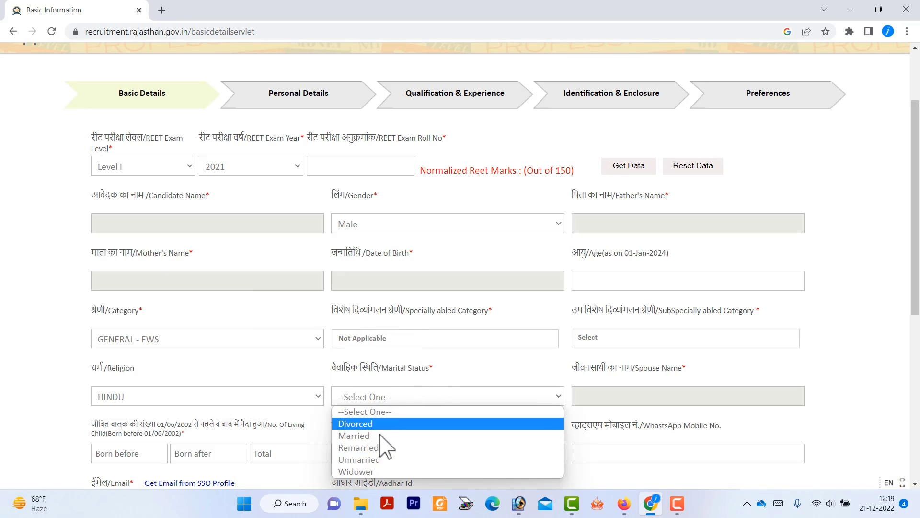
pyautogui.click(382, 436)
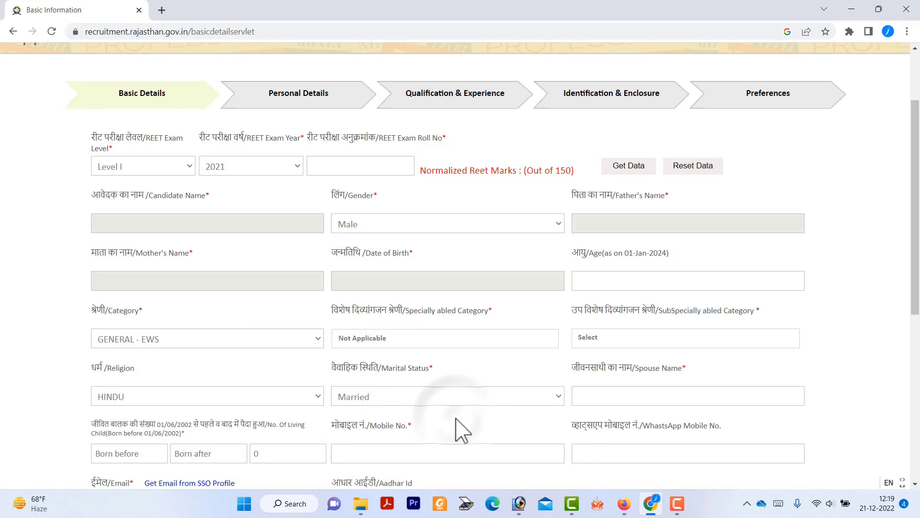
pyautogui.scroll(-2, 532, 429)
pyautogui.click(637, 295)
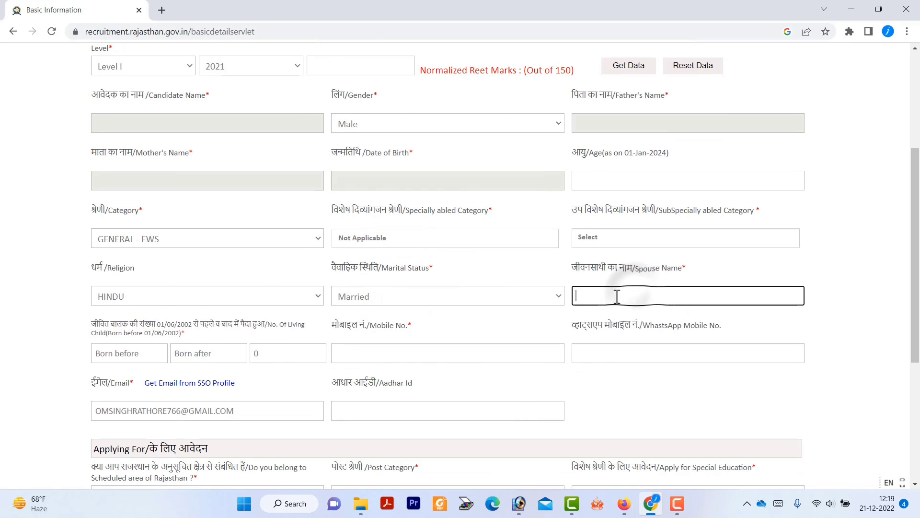
# Enter 0 living children born before and 0 born after 01/06/2002
pyautogui.click(119, 357)
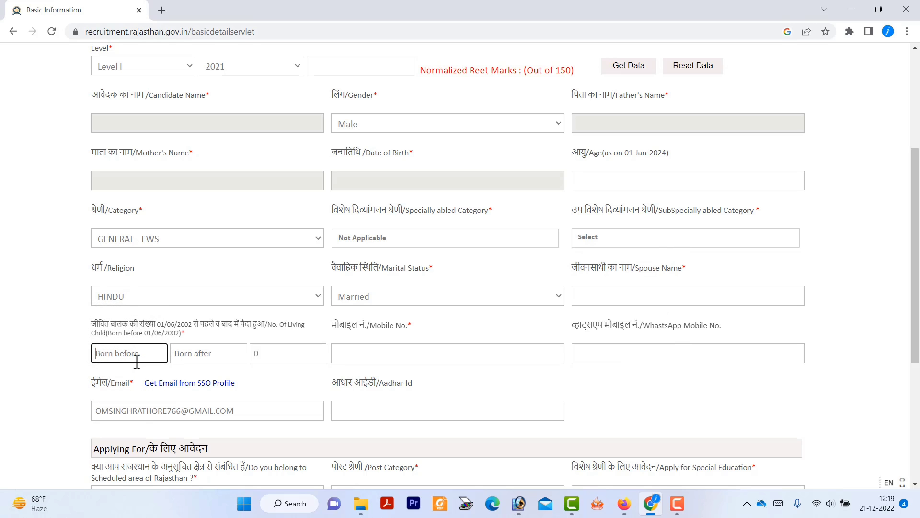
pyautogui.write('0')
pyautogui.click(222, 352)
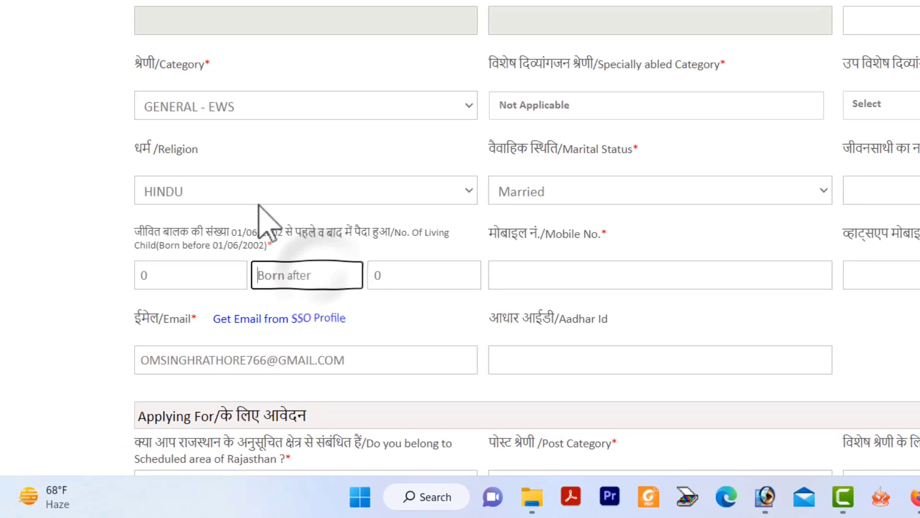
pyautogui.write('0')
pyautogui.click(538, 267)
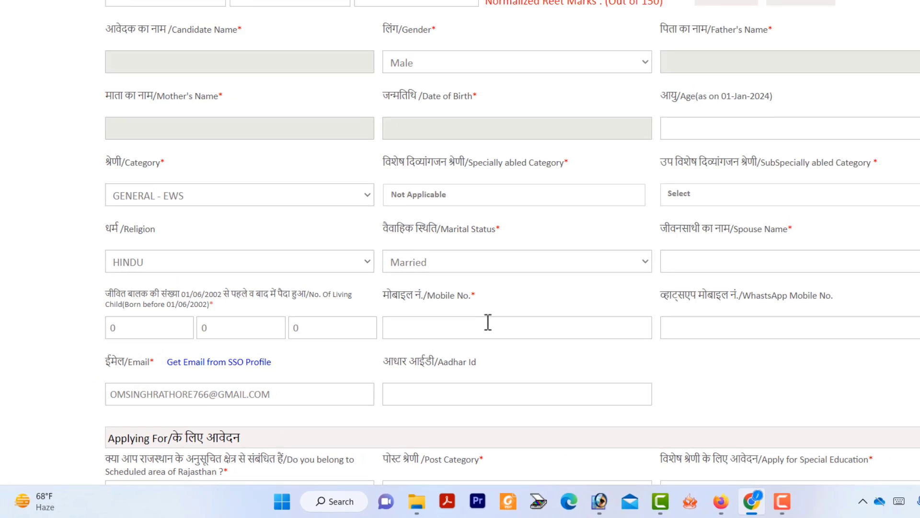
pyautogui.click(486, 322)
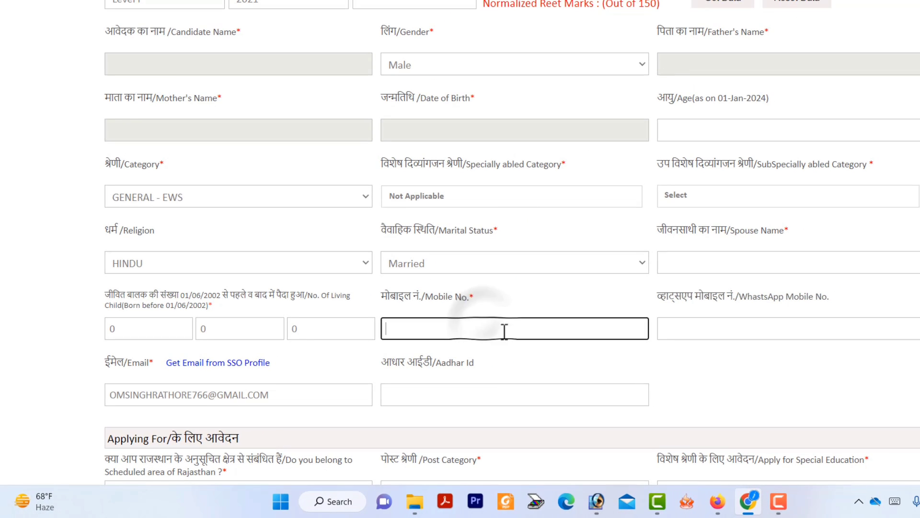
pyautogui.click(685, 329)
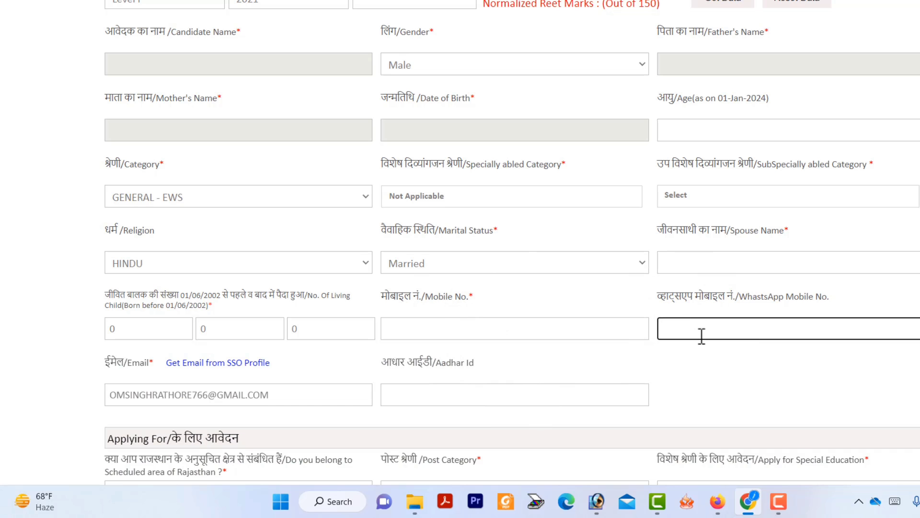
pyautogui.click(509, 391)
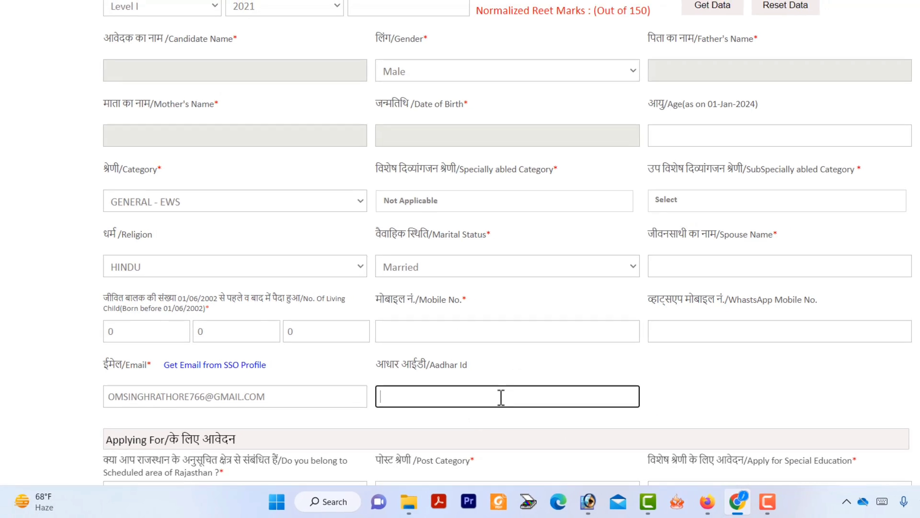
# Answer No to the question about belonging to the Scheduled area of Rajasthan
pyautogui.scroll(-5, 501, 398)
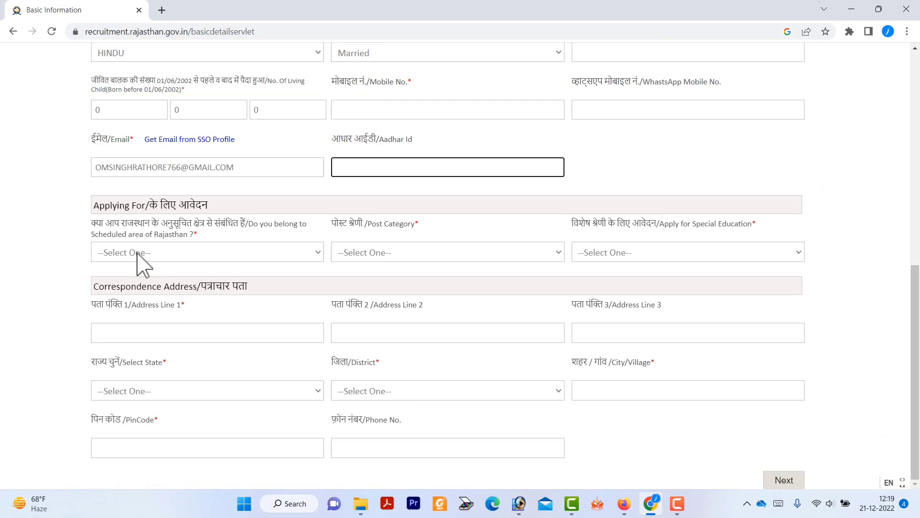
pyautogui.moveTo(122, 223); pyautogui.dragTo(200, 235)
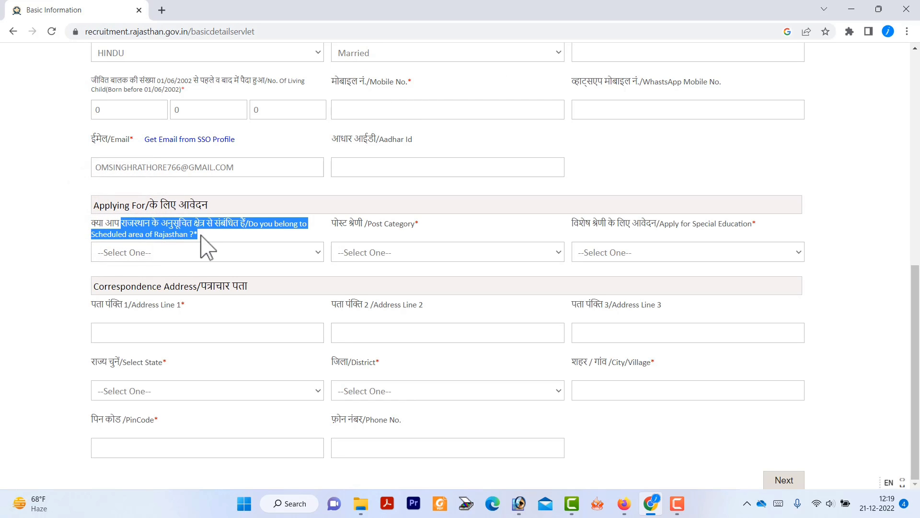
pyautogui.click(216, 236)
pyautogui.click(216, 254)
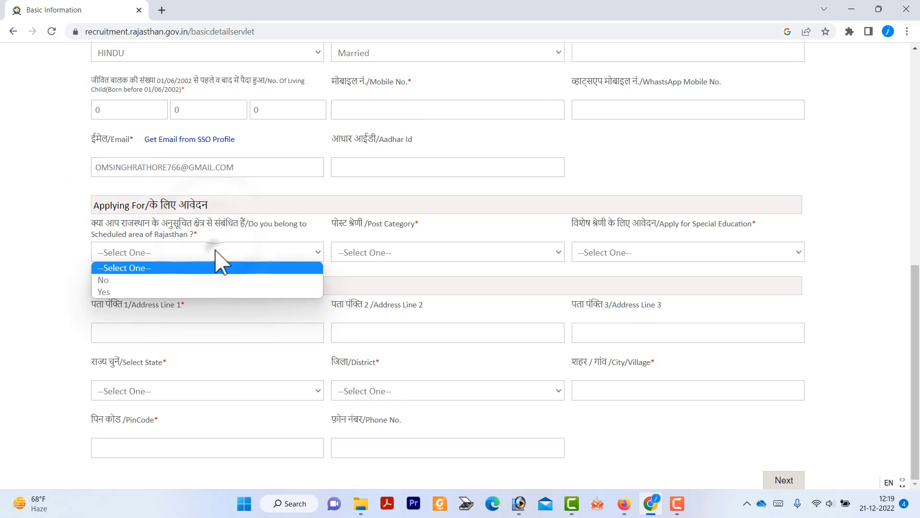
pyautogui.click(216, 280)
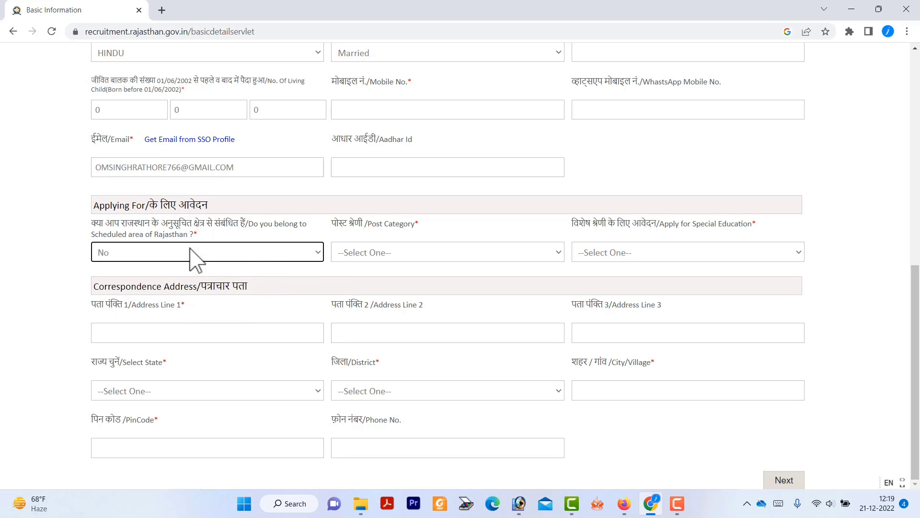
# Set the post category being applied for to General Education
pyautogui.click(435, 253)
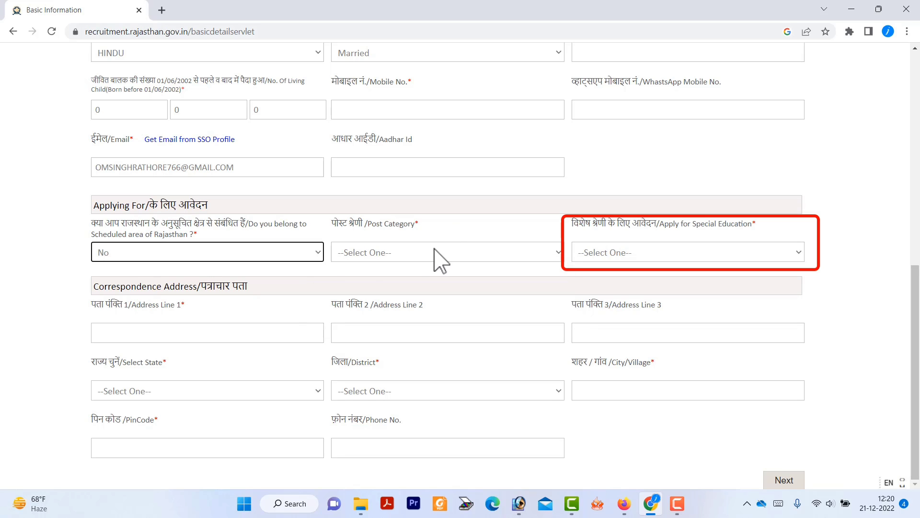
pyautogui.click(440, 253)
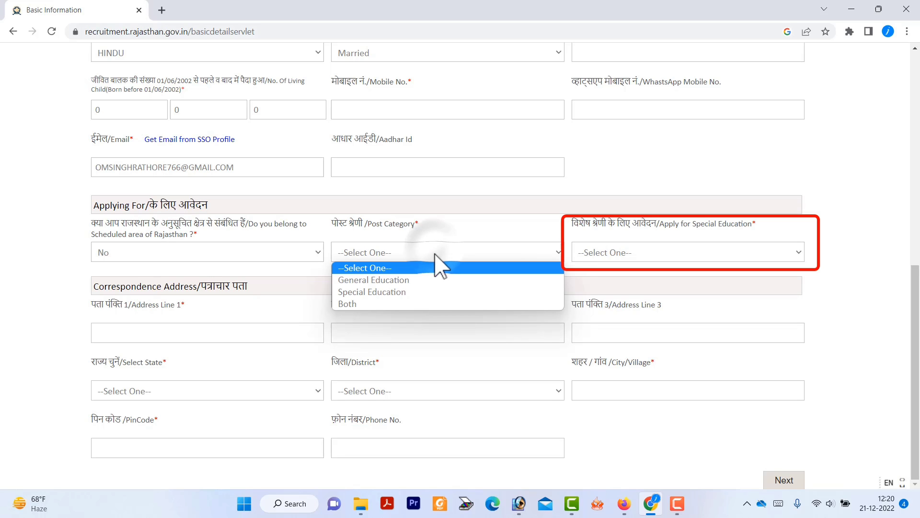
pyautogui.click(436, 280)
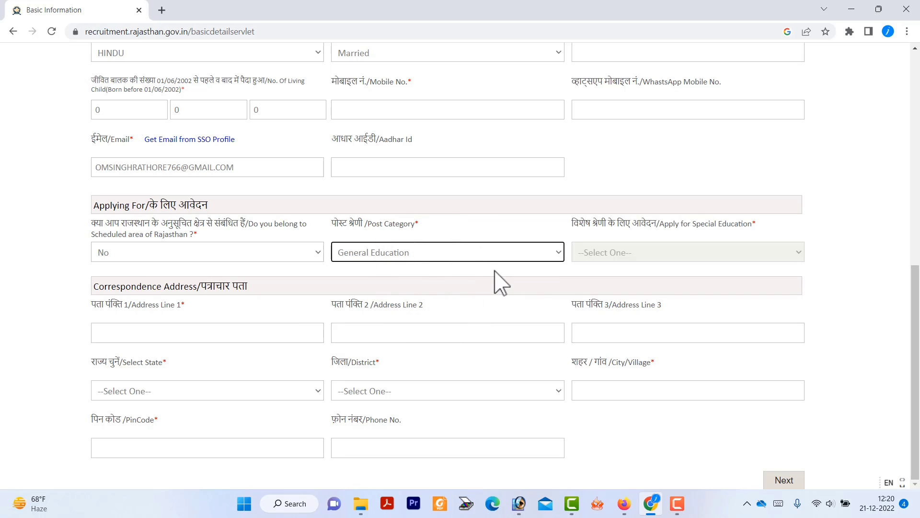
pyautogui.click(268, 334)
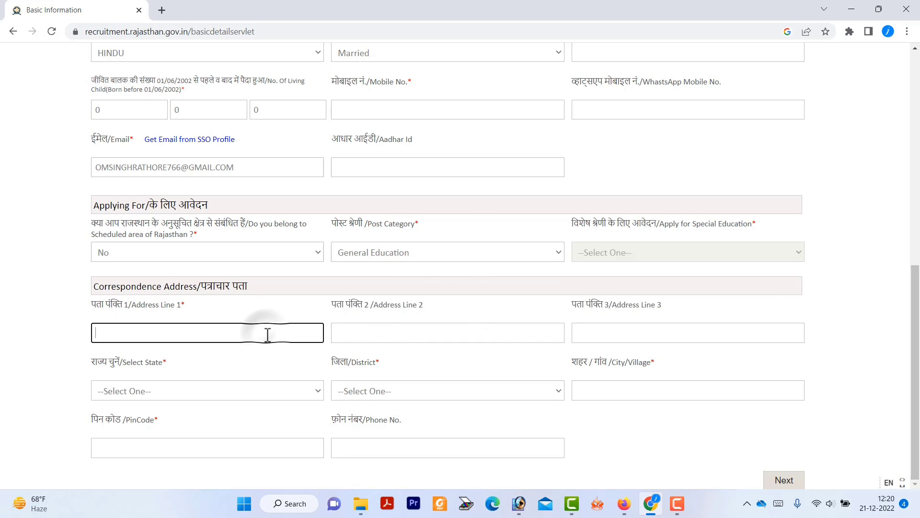
pyautogui.click(399, 335)
pyautogui.click(586, 335)
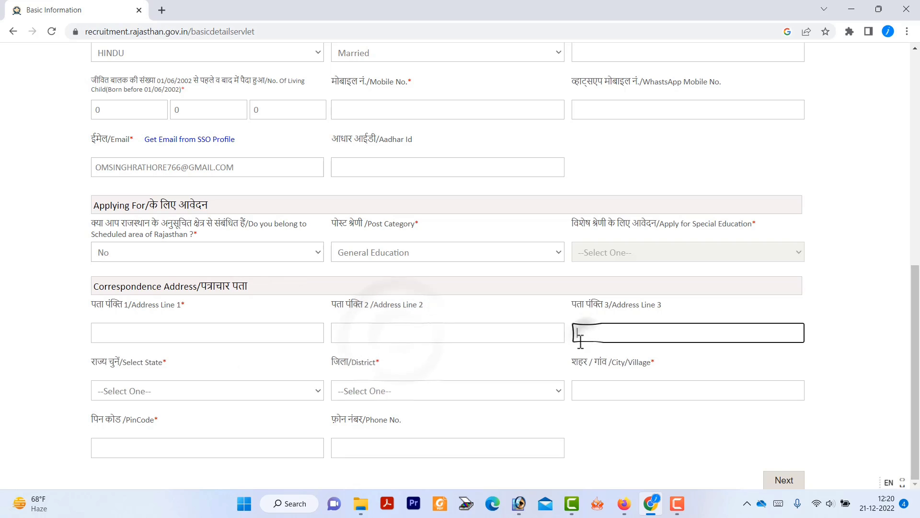
# Set the correspondence address state to Rajasthan and the district to Bikaner
pyautogui.click(226, 392)
pyautogui.scroll(-5, 216, 271)
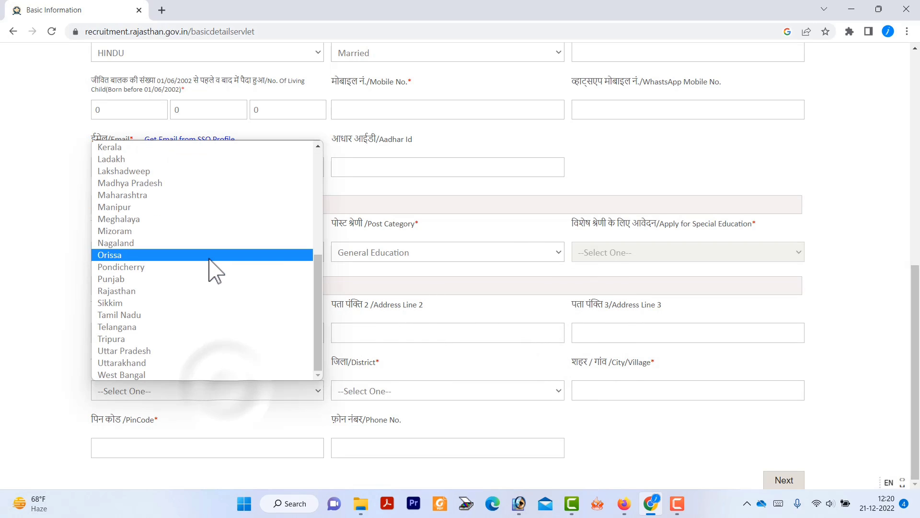
pyautogui.click(211, 291)
pyautogui.click(365, 390)
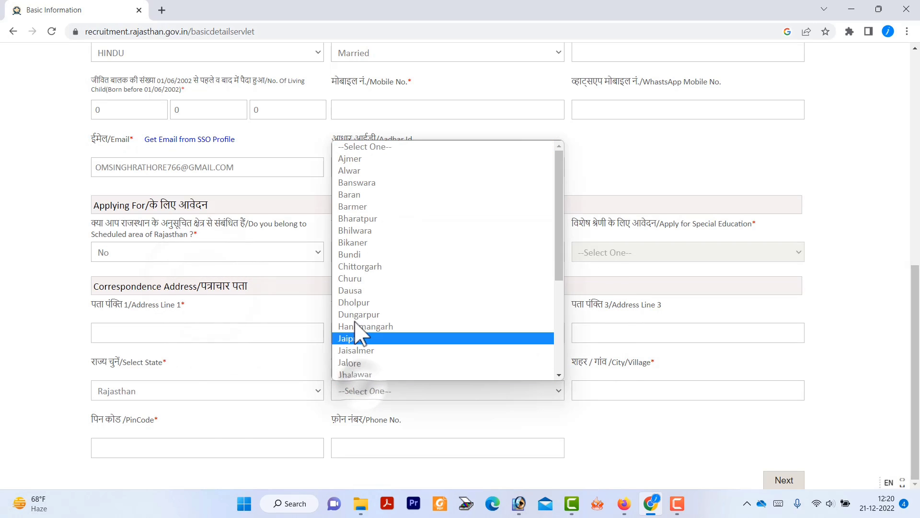
pyautogui.click(355, 242)
# Fill in the remaining contact and correspondence address fields, and confirm that the given mobile number and email are correct
pyautogui.click(623, 392)
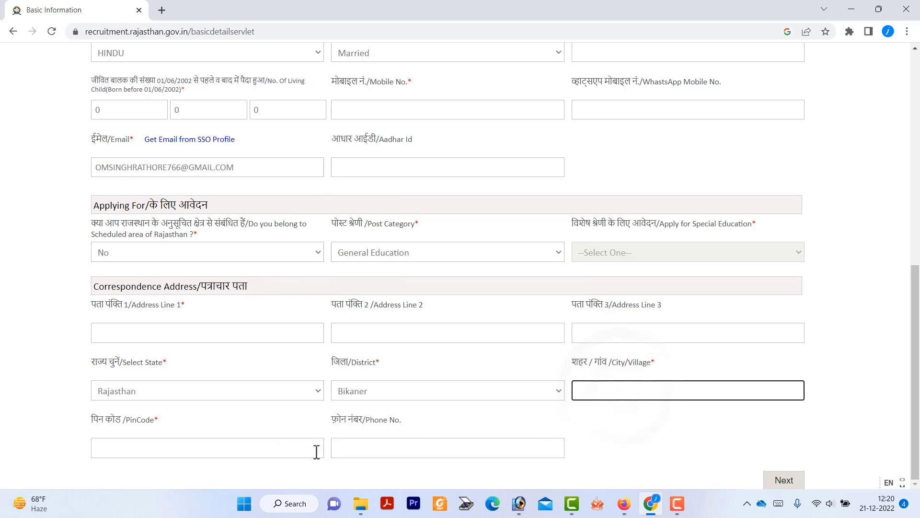
pyautogui.click(254, 449)
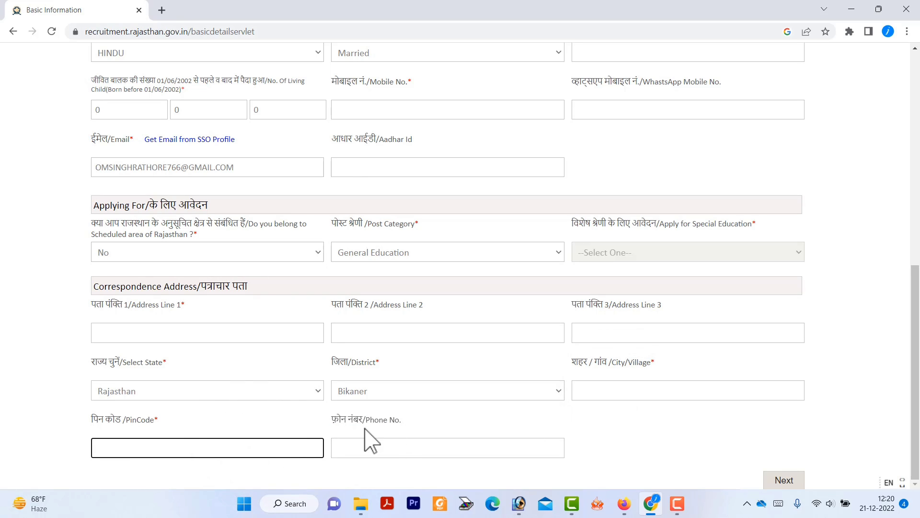
pyautogui.moveTo(350, 420); pyautogui.dragTo(435, 437)
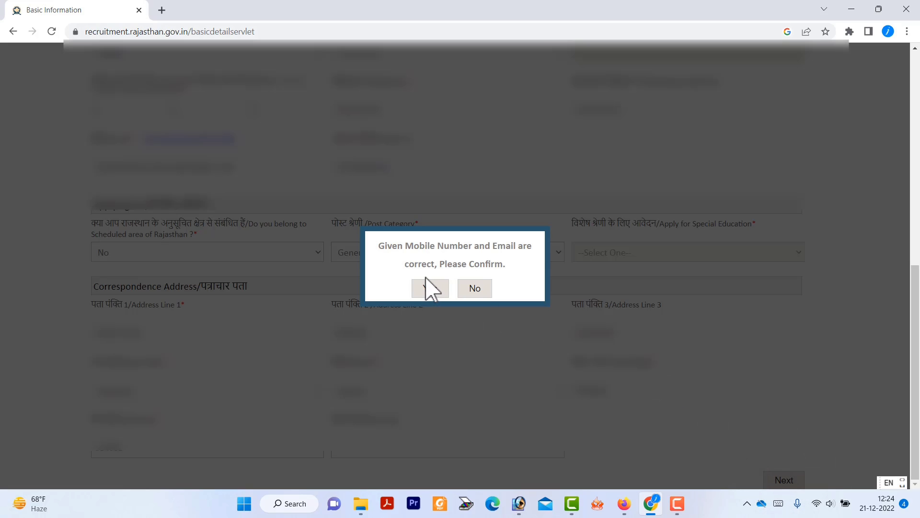
pyautogui.click(428, 288)
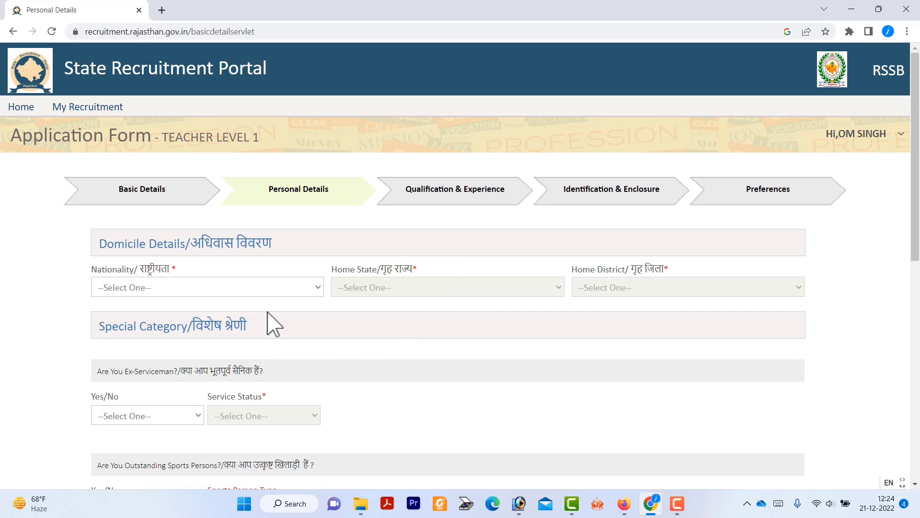
# Set the domicile details to Indian nationality, home state Rajasthan and home district Bikaner
pyautogui.click(266, 289)
pyautogui.click(250, 328)
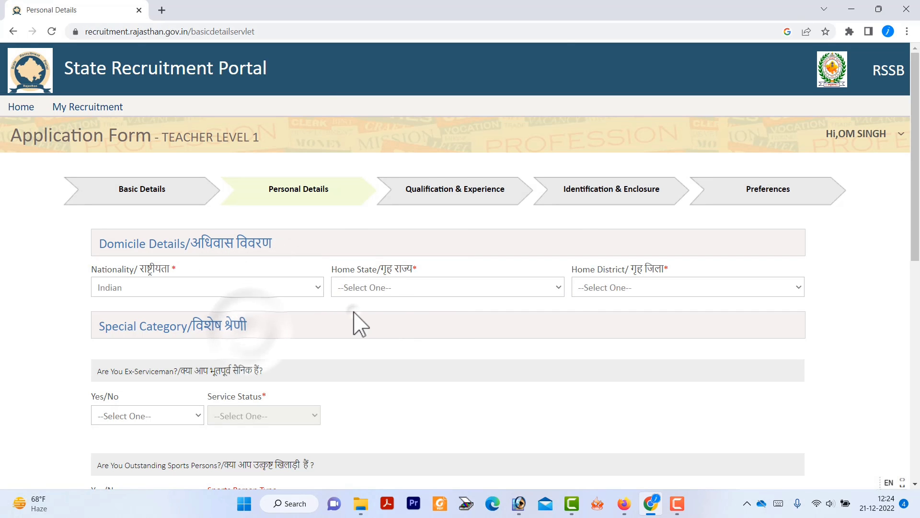
pyautogui.click(401, 288)
pyautogui.scroll(-5, 406, 201)
pyautogui.click(402, 189)
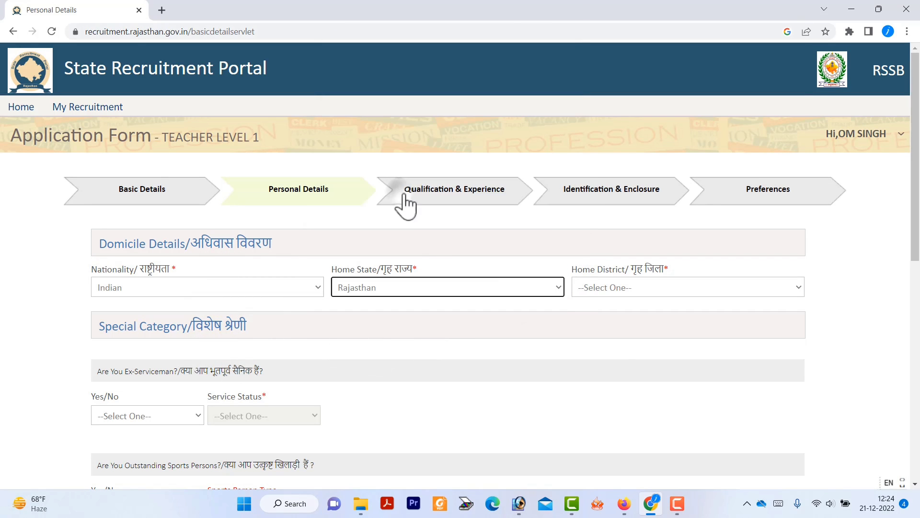
pyautogui.click(602, 288)
pyautogui.click(609, 136)
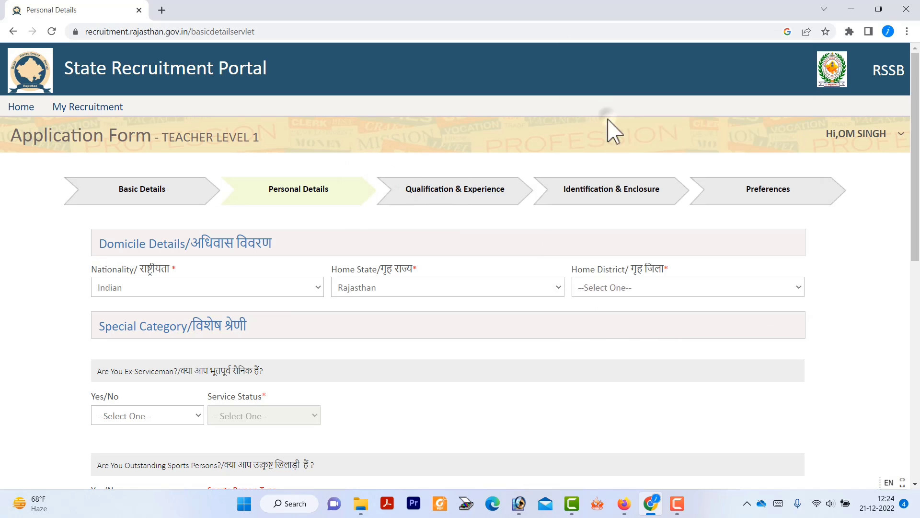
# Answer No to both the ex-serviceman and the outstanding sports person questions in the special category section
pyautogui.scroll(-5, 467, 330)
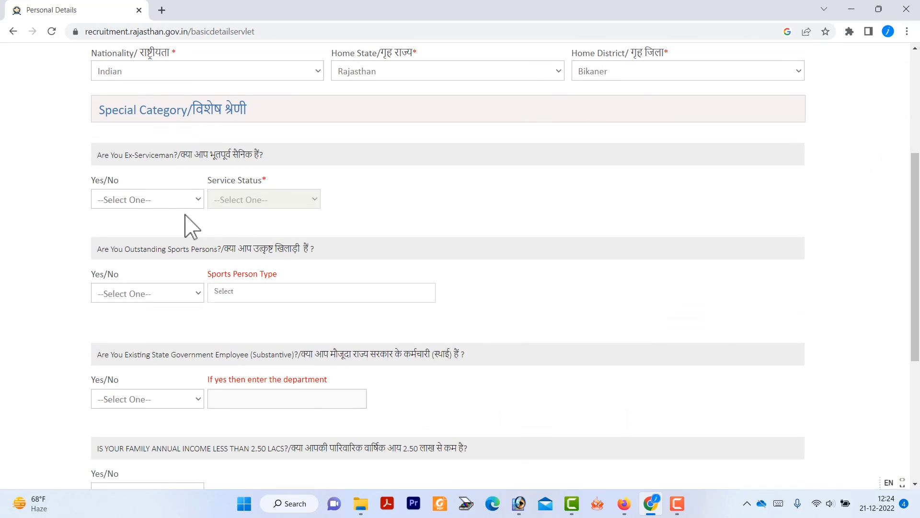
pyautogui.click(174, 200)
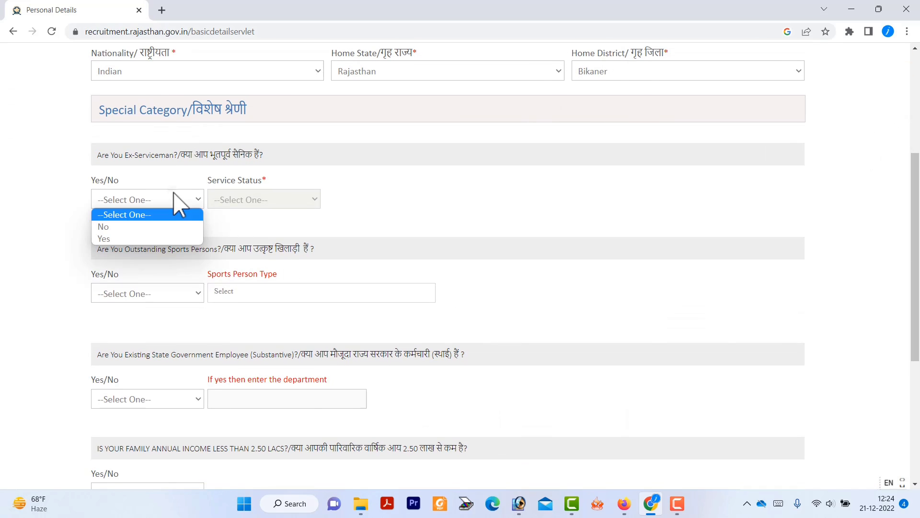
pyautogui.click(145, 228)
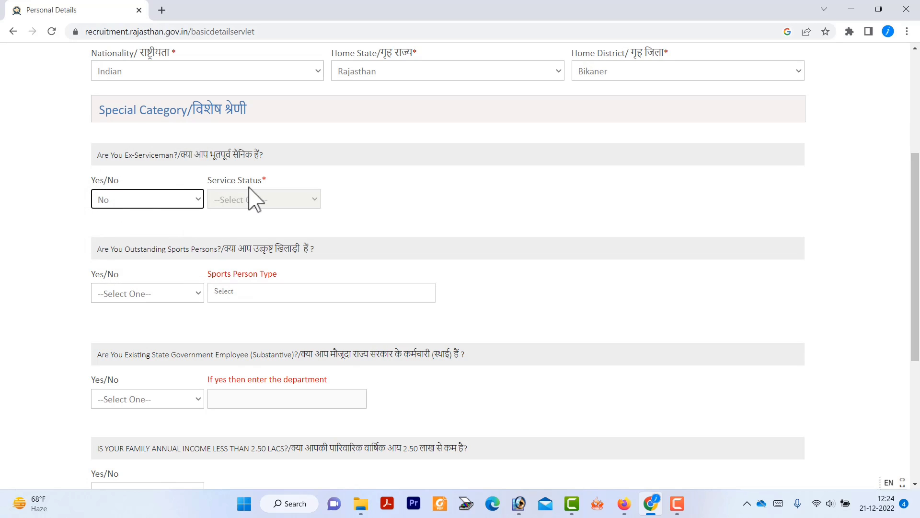
pyautogui.click(223, 248)
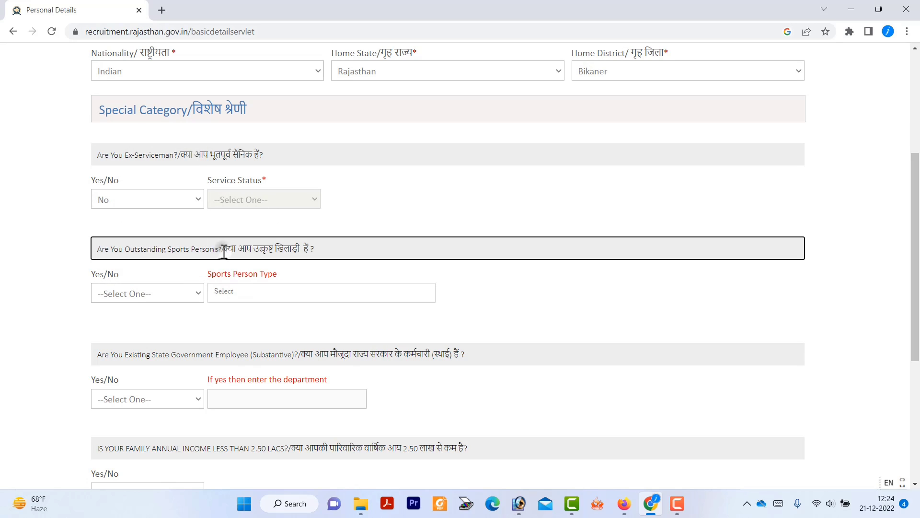
pyautogui.click(136, 294)
pyautogui.click(138, 321)
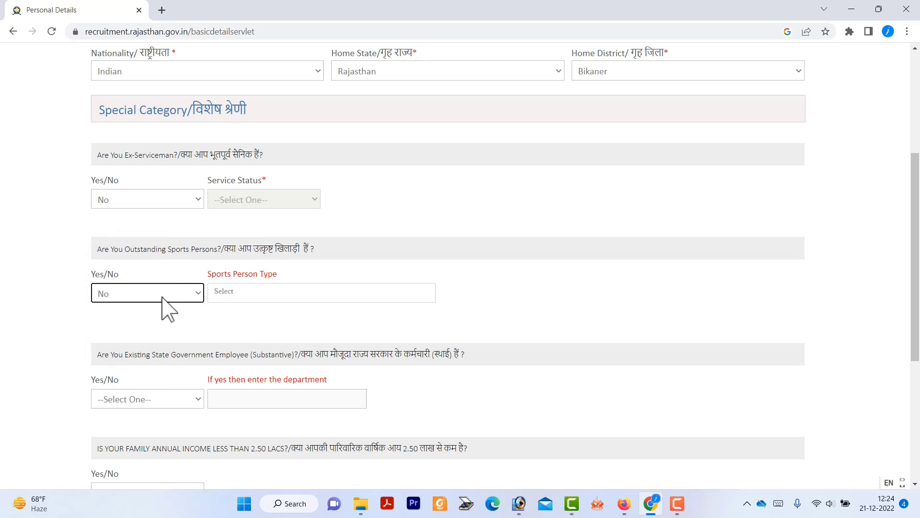
# Answer No to the question about being an existing substantive state government employee
pyautogui.moveTo(299, 354); pyautogui.dragTo(474, 351)
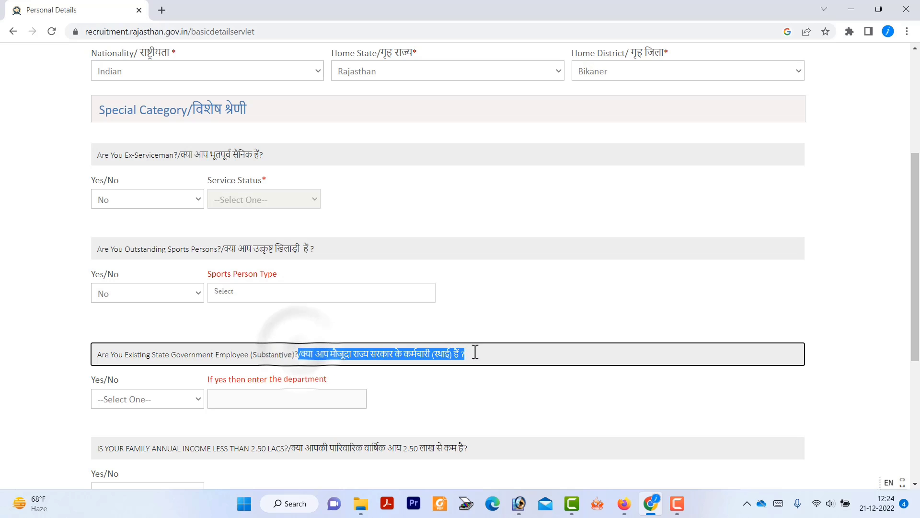
pyautogui.click(165, 406)
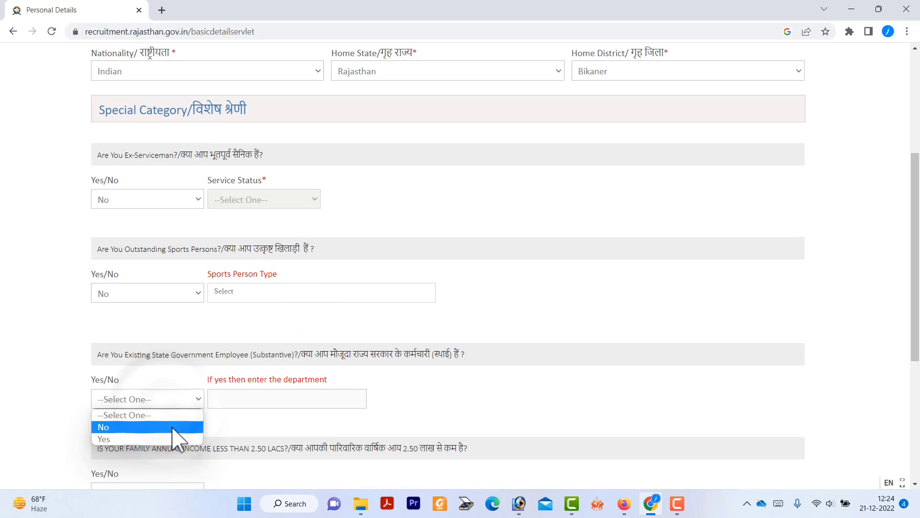
pyautogui.click(179, 428)
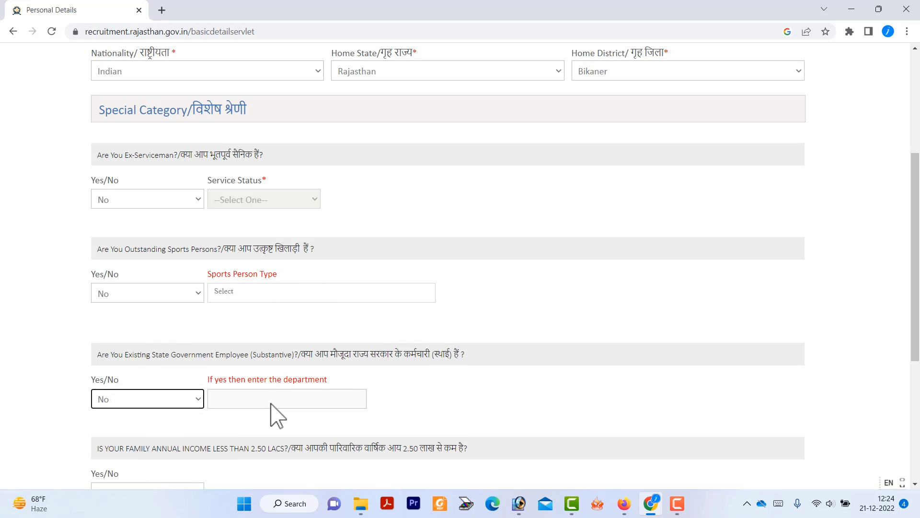
pyautogui.click(273, 421)
# Answer Yes to the question about family annual income being less than 2.50 lacs, and confirm the choice
pyautogui.scroll(-1, 913, 240)
pyautogui.scroll(-5, 914, 239)
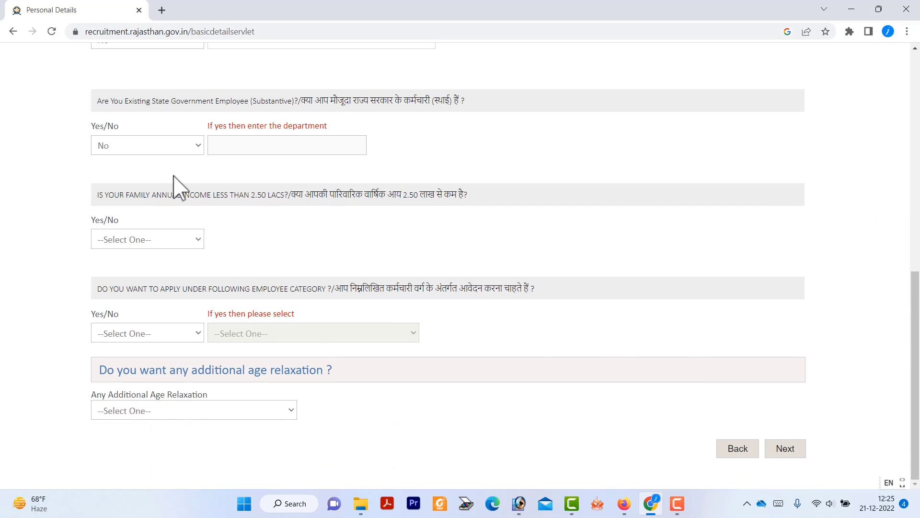
pyautogui.moveTo(190, 197); pyautogui.dragTo(461, 200)
pyautogui.click(139, 240)
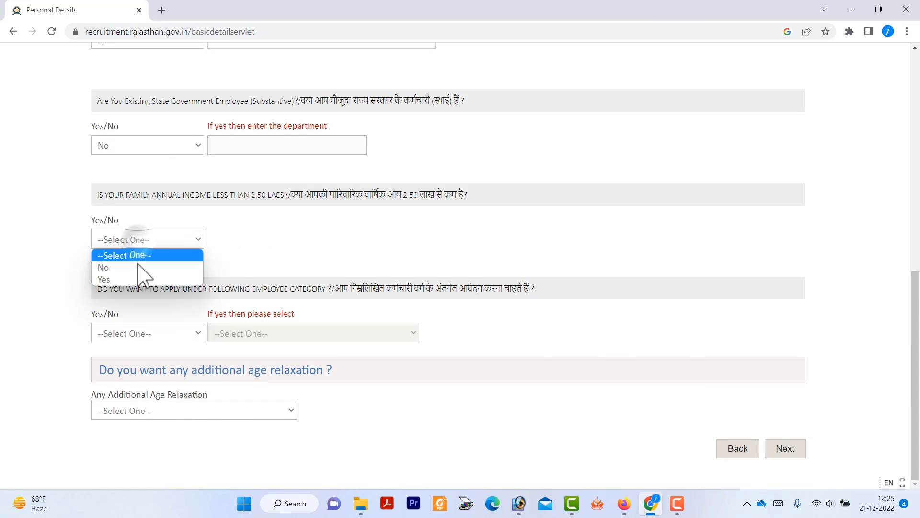
pyautogui.click(137, 266)
pyautogui.click(179, 241)
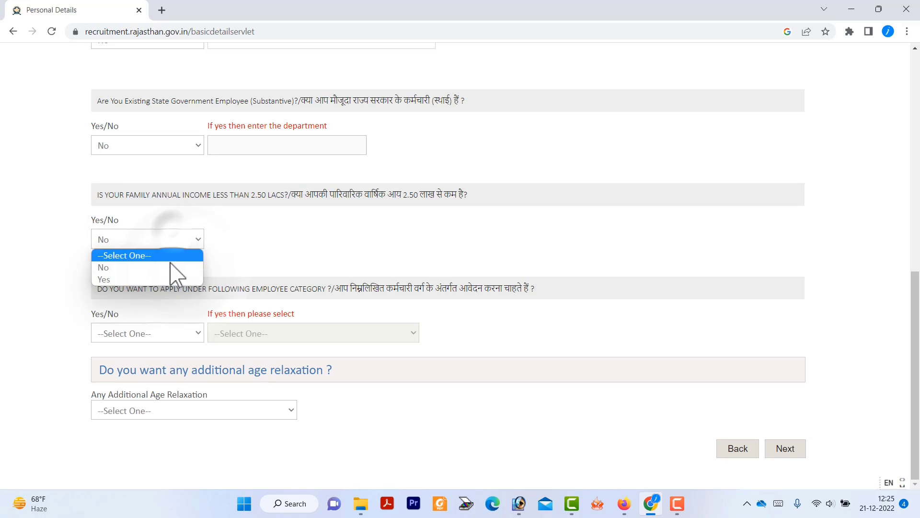
pyautogui.click(171, 277)
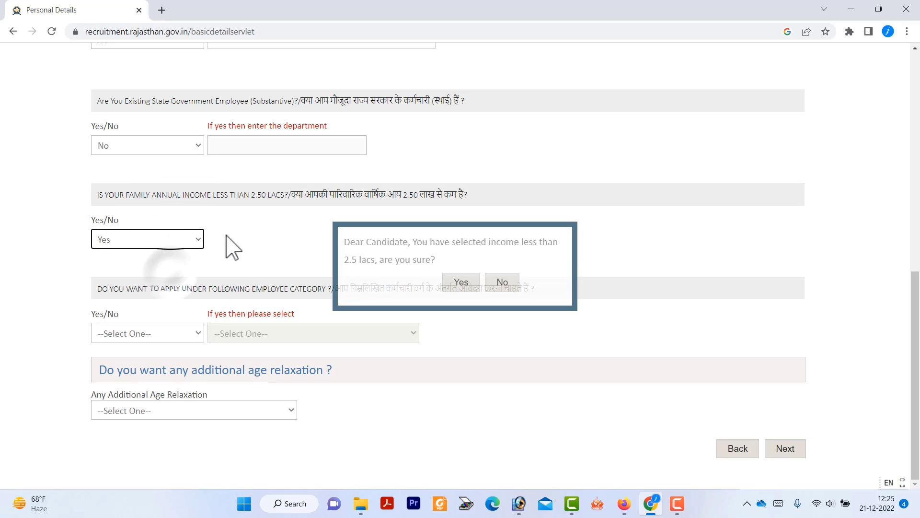
pyautogui.click(460, 282)
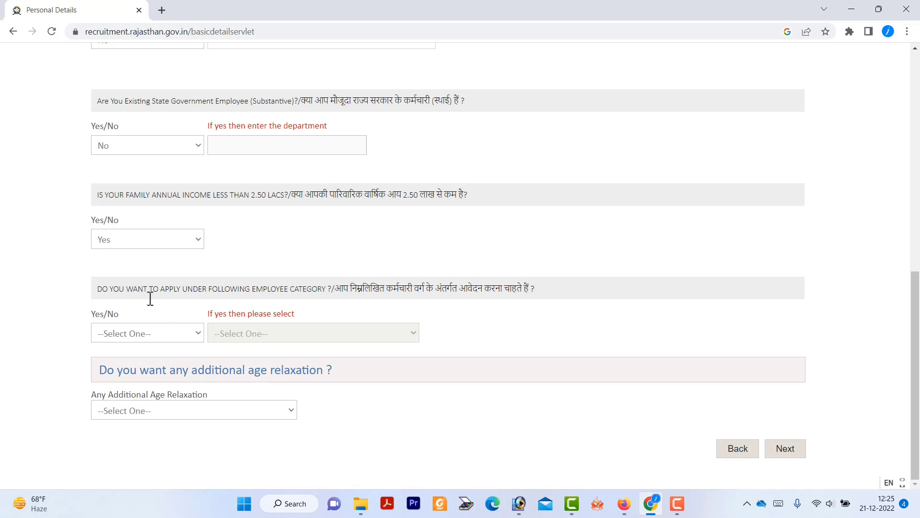
# Answer No to the question about applying under the listed employee category
pyautogui.moveTo(114, 288); pyautogui.dragTo(539, 296)
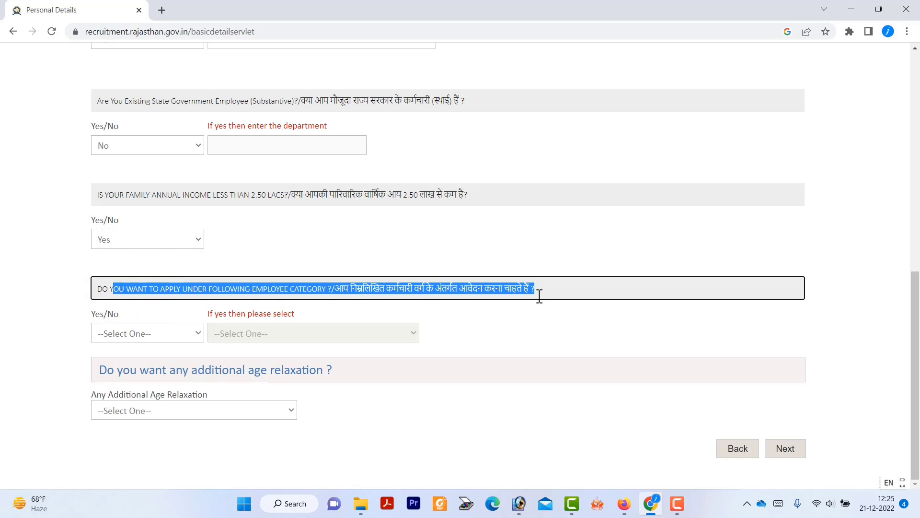
pyautogui.click(417, 294)
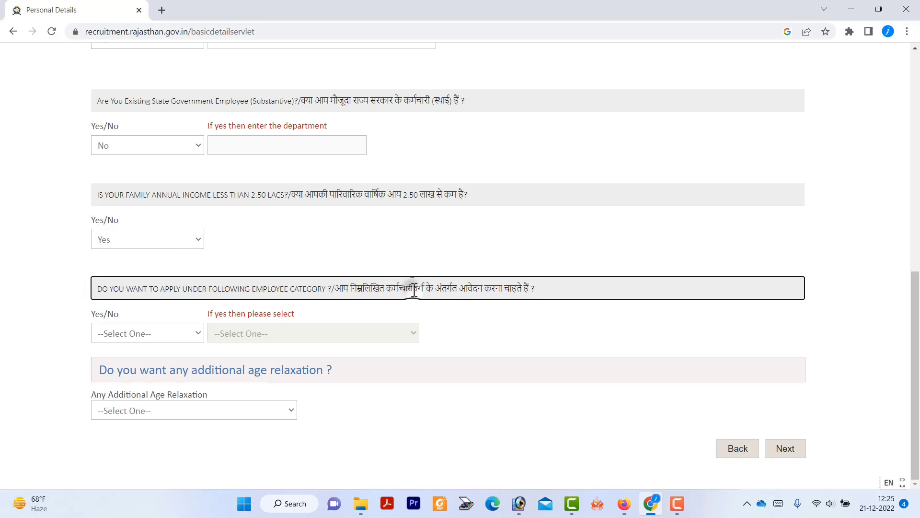
pyautogui.click(165, 338)
pyautogui.click(171, 360)
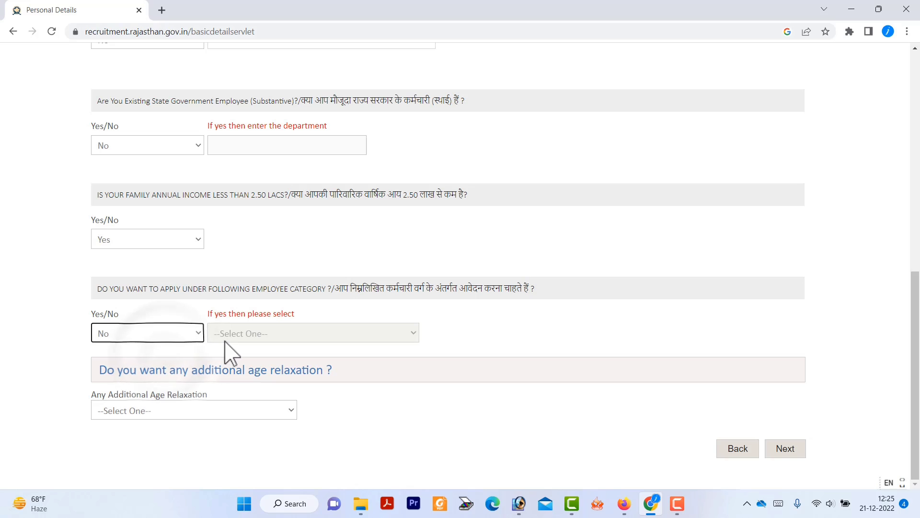
# Set additional age relaxation to NOT APPLICABLE and continue to the qualification and experience section
pyautogui.click(152, 411)
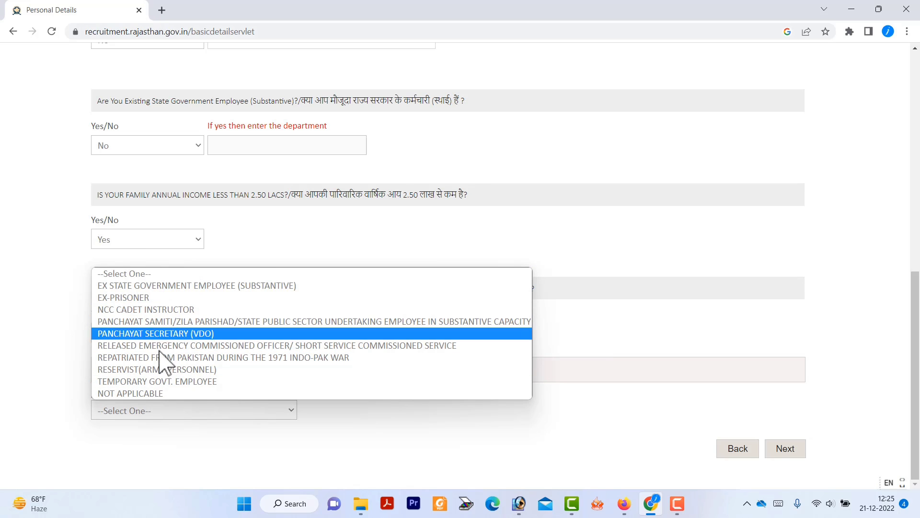
pyautogui.click(156, 393)
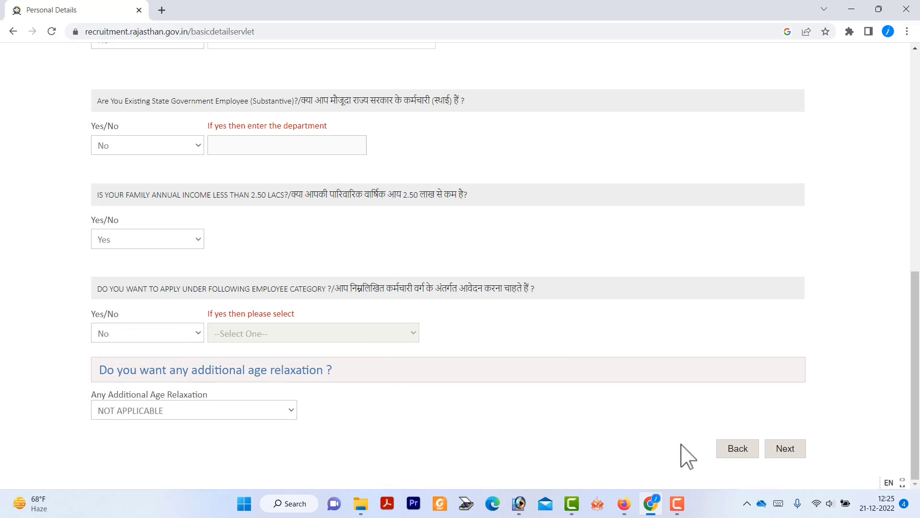
pyautogui.click(793, 455)
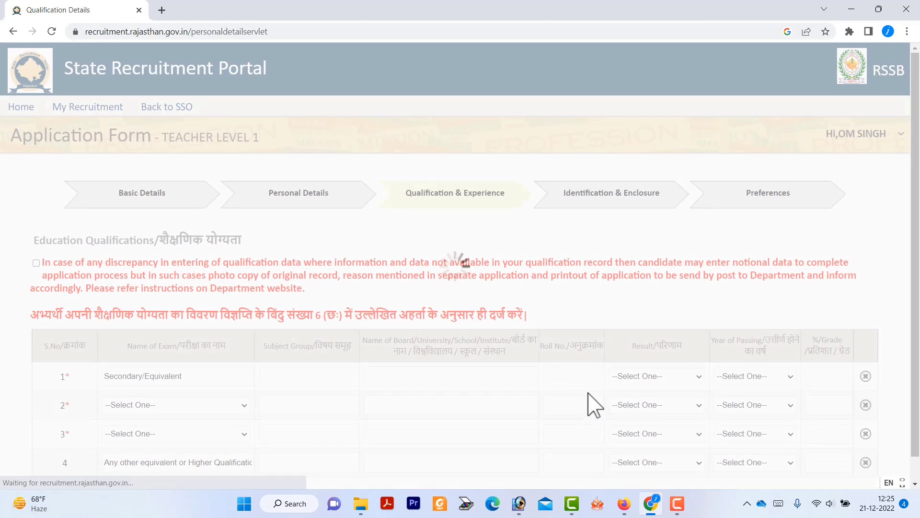
# Accept the notice about qualification data discrepancies and enter All SUB as the subject group for the Secondary/Equivalent exam
pyautogui.scroll(-1, 505, 369)
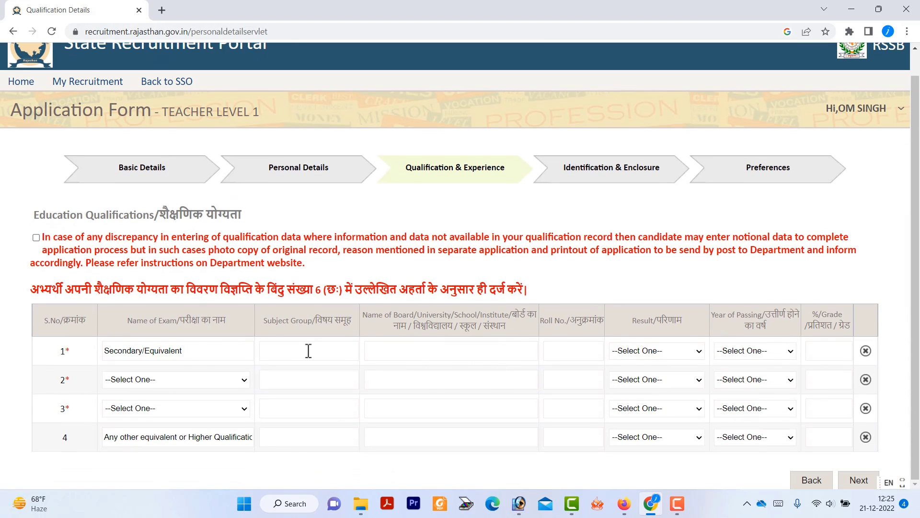
pyautogui.click(36, 237)
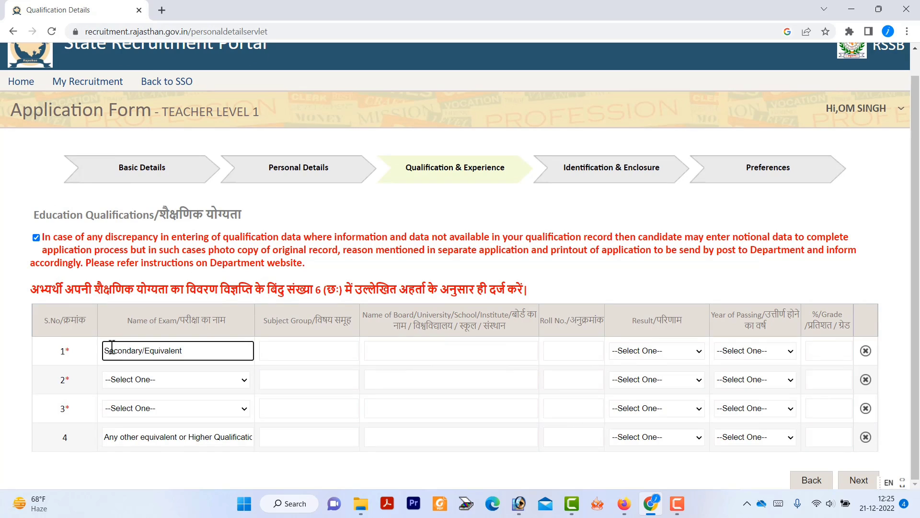
pyautogui.doubleClick(127, 347)
pyautogui.click(300, 358)
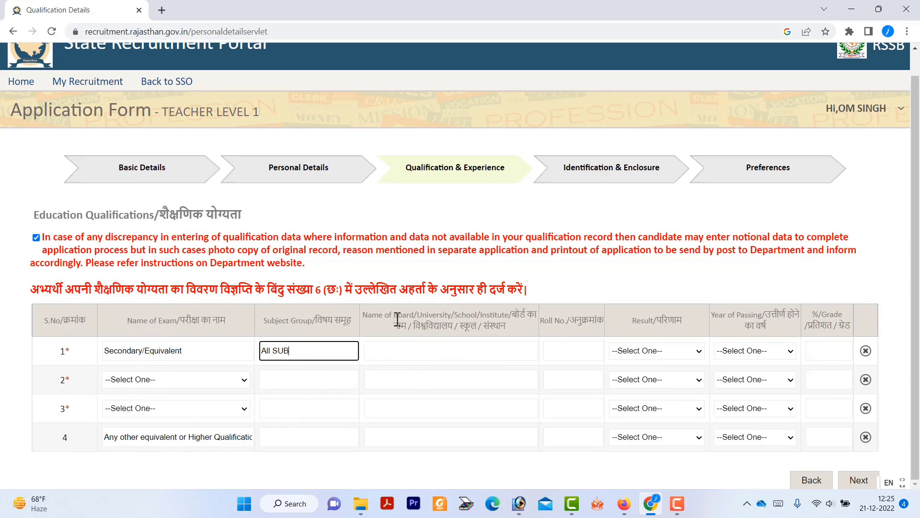
# Set the result type of the Secondary/Equivalent exam to Percentage
pyautogui.moveTo(384, 312); pyautogui.dragTo(492, 333)
pyautogui.click(389, 353)
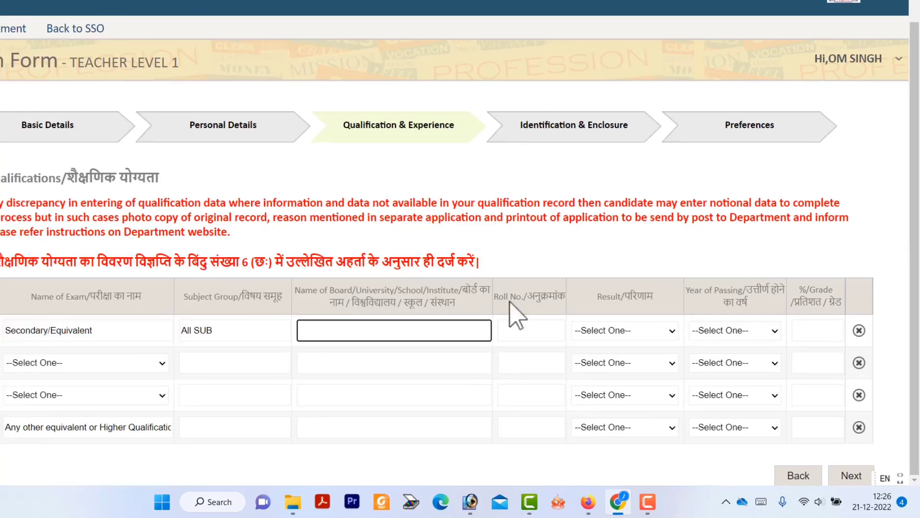
pyautogui.moveTo(544, 317); pyautogui.dragTo(572, 318)
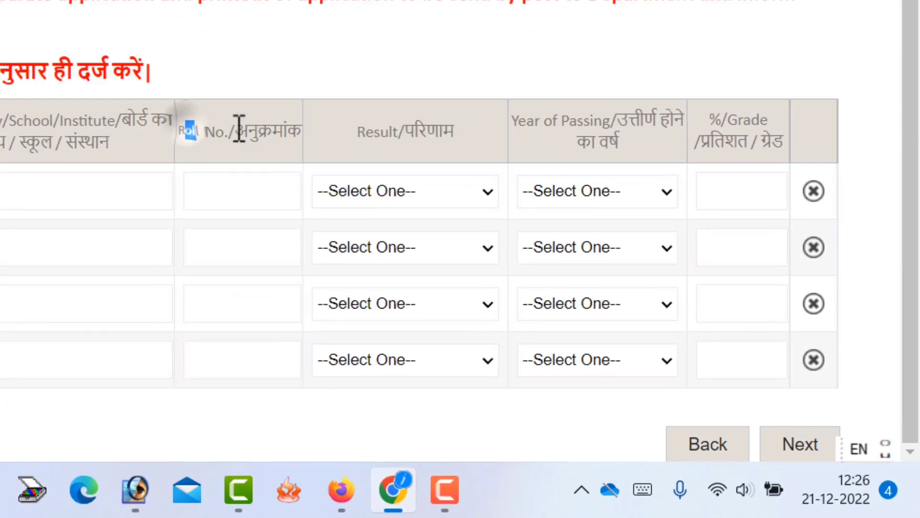
pyautogui.moveTo(239, 127); pyautogui.dragTo(273, 131)
pyautogui.click(395, 199)
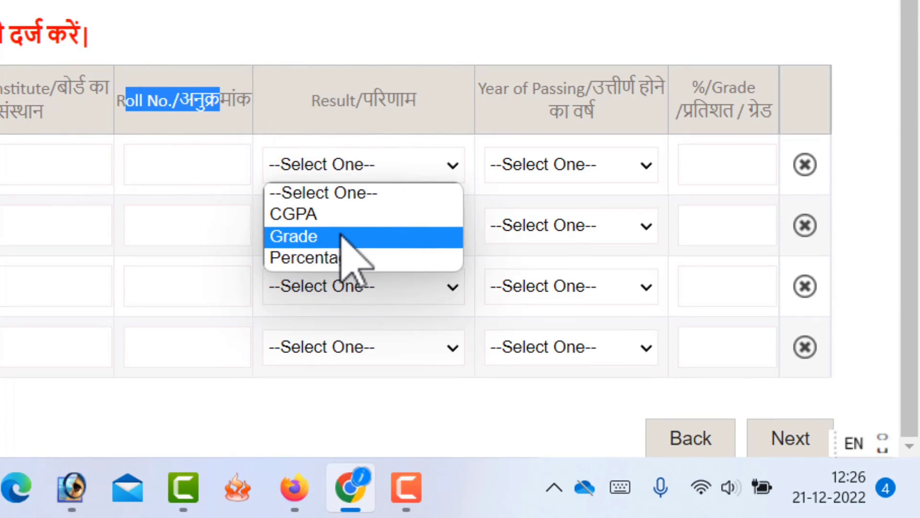
pyautogui.click(348, 259)
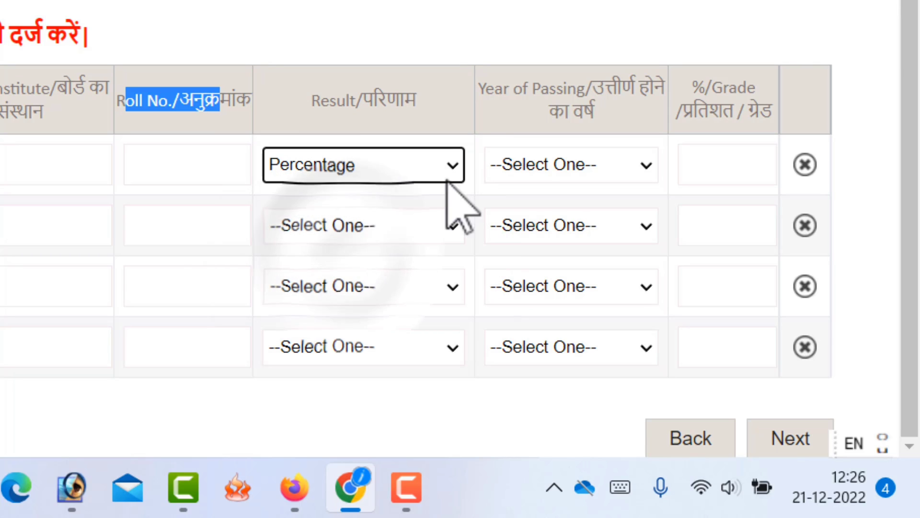
# Set the Secondary/Equivalent exam's year of passing to 2007 and activate its percentage field for entry
pyautogui.click(547, 165)
pyautogui.click(545, 3)
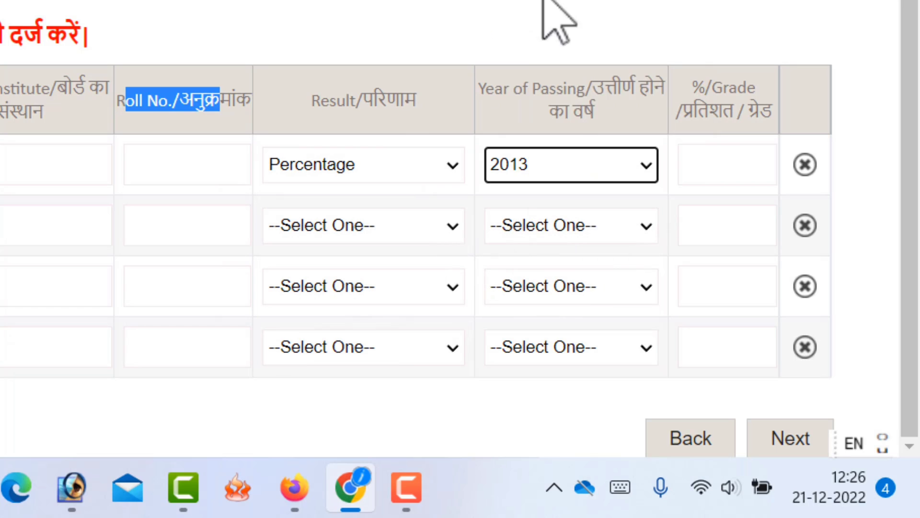
pyautogui.click(582, 170)
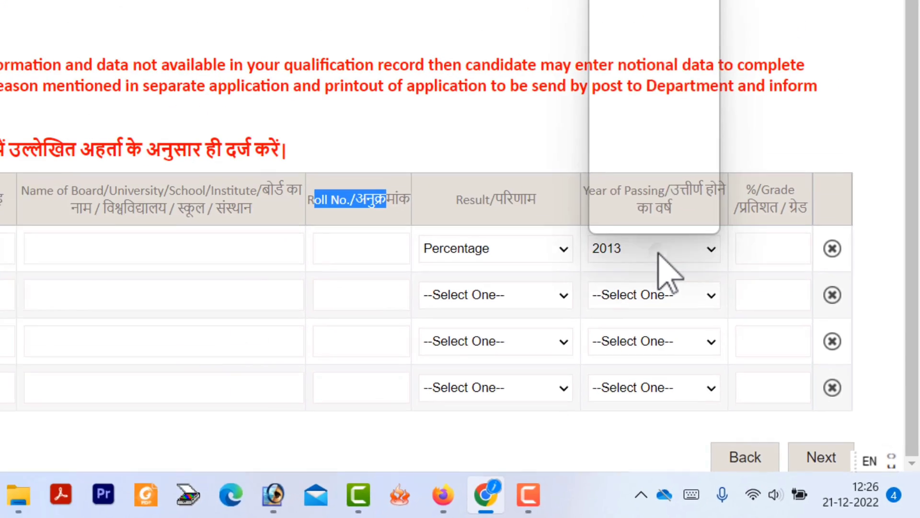
pyautogui.click(568, 69)
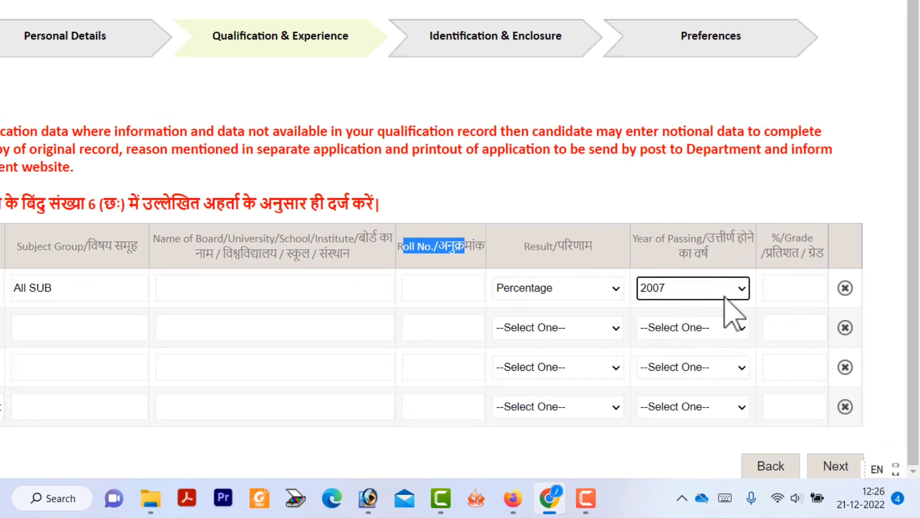
pyautogui.moveTo(776, 241); pyautogui.dragTo(838, 285)
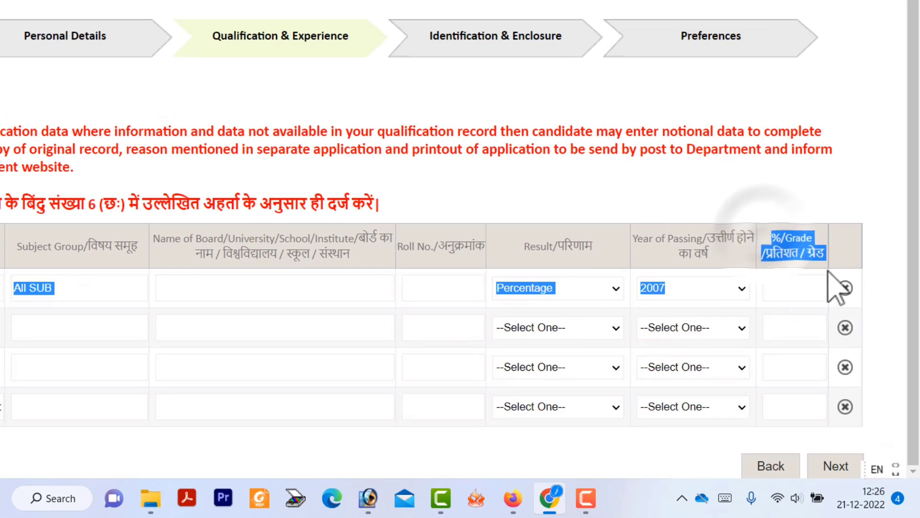
pyautogui.click(804, 295)
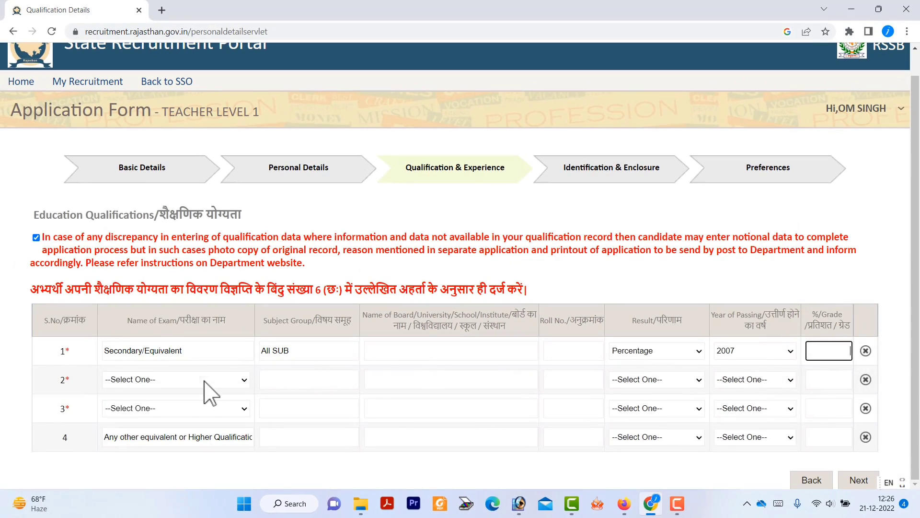
# Set the exam name in the second qualification row to Sr.Secondary/Equivalent
pyautogui.click(205, 382)
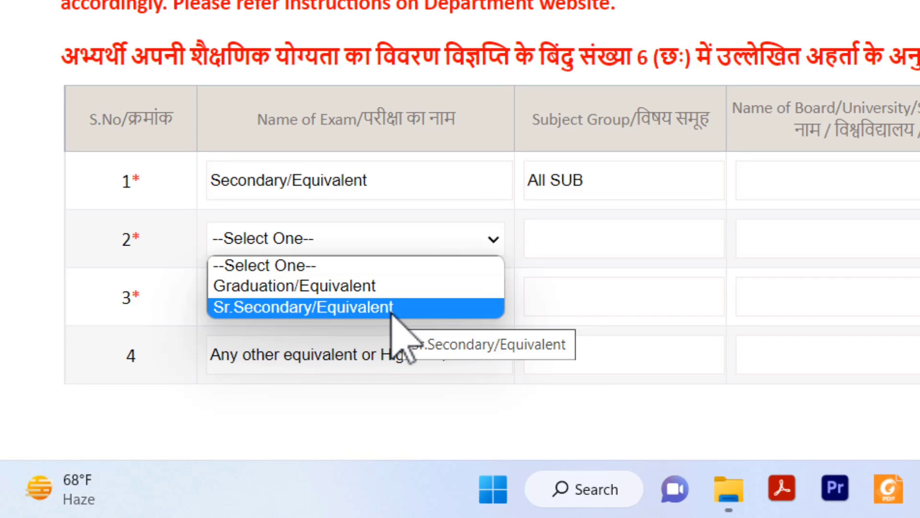
pyautogui.click(392, 309)
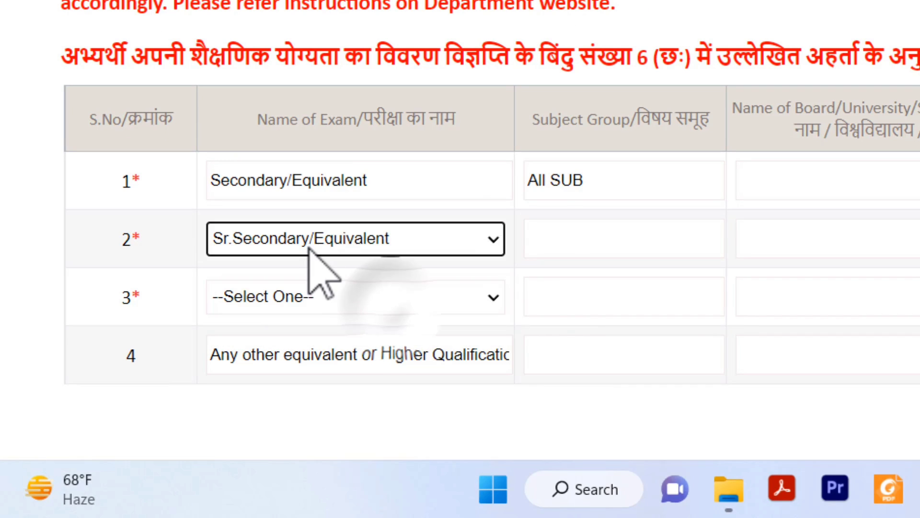
pyautogui.click(328, 244)
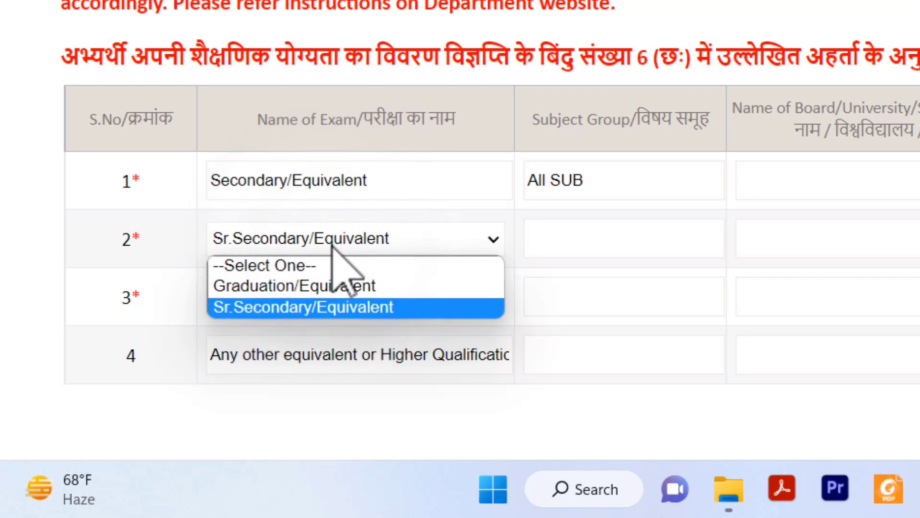
pyautogui.click(324, 302)
# Set the third row's exam to 2 Year Diploma in Elementary Education and the second row's exam to Graduation/Equivalent
pyautogui.click(324, 302)
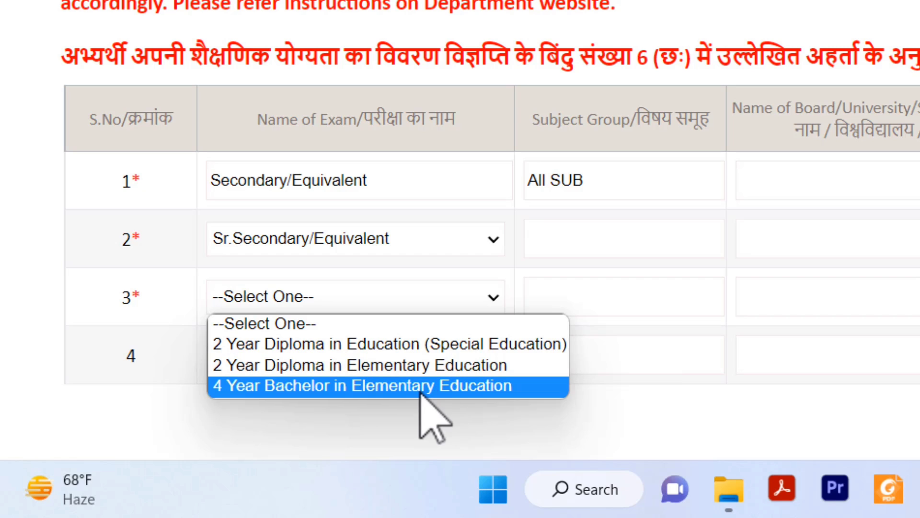
pyautogui.click(433, 365)
pyautogui.click(485, 241)
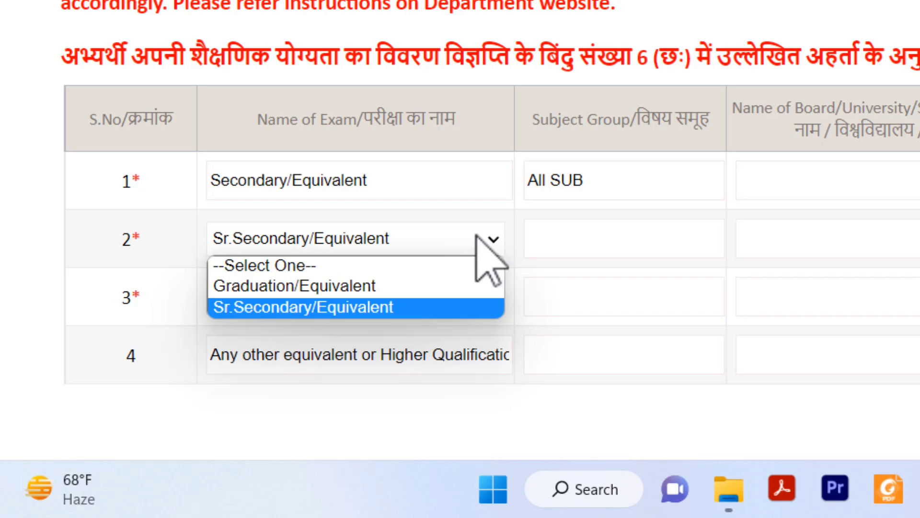
pyautogui.click(409, 287)
# Examine the full exam name text in the fourth qualification row
pyautogui.click(401, 354)
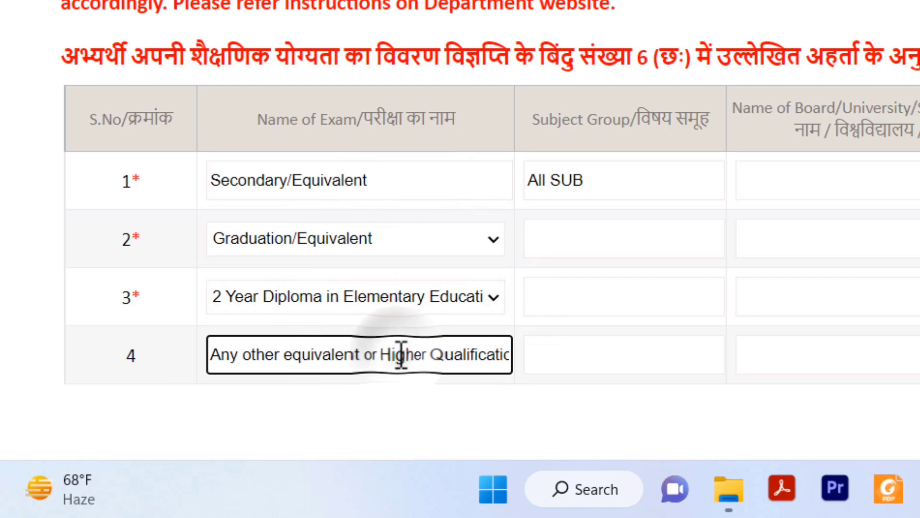
pyautogui.moveTo(451, 355); pyautogui.dragTo(536, 358)
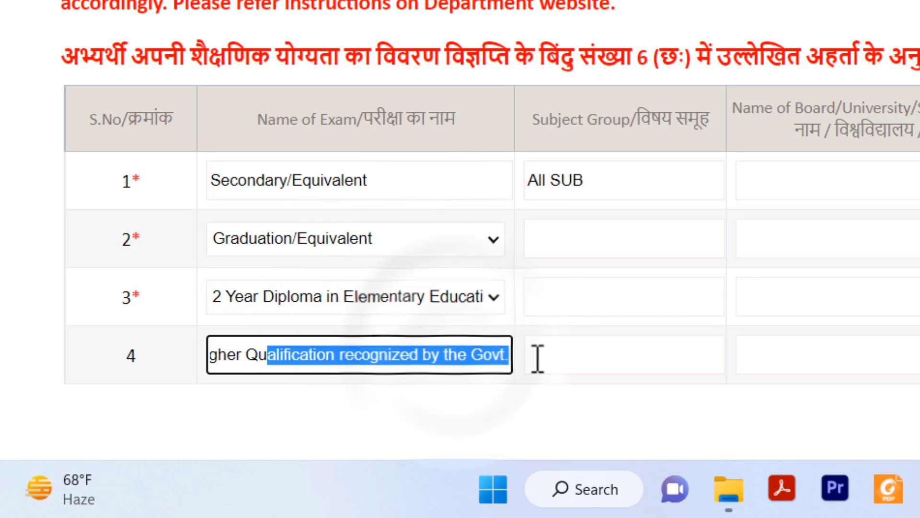
pyautogui.click(448, 356)
pyautogui.moveTo(427, 355); pyautogui.dragTo(121, 400)
pyautogui.click(216, 400)
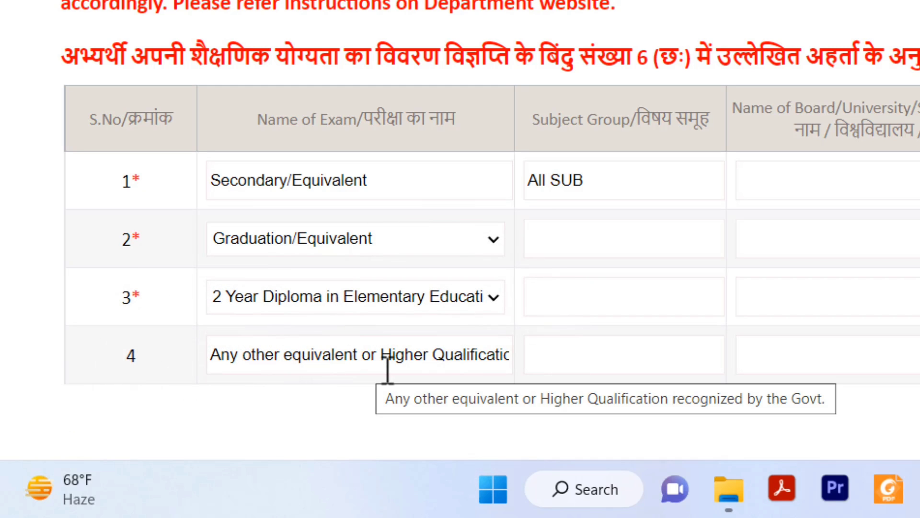
pyautogui.tripleClick(451, 360)
pyautogui.click(431, 298)
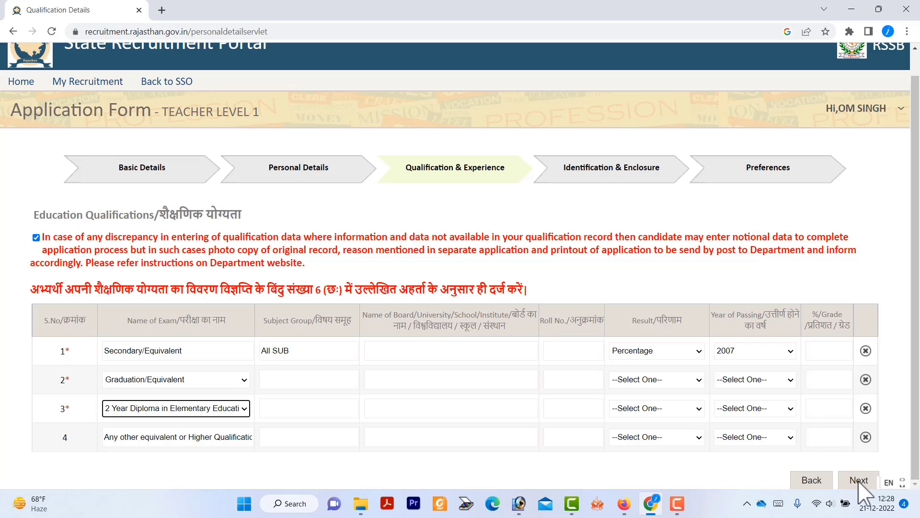
# Enter BA as the subject group for the Graduation/Equivalent exam
pyautogui.click(294, 381)
pyautogui.write('BA')
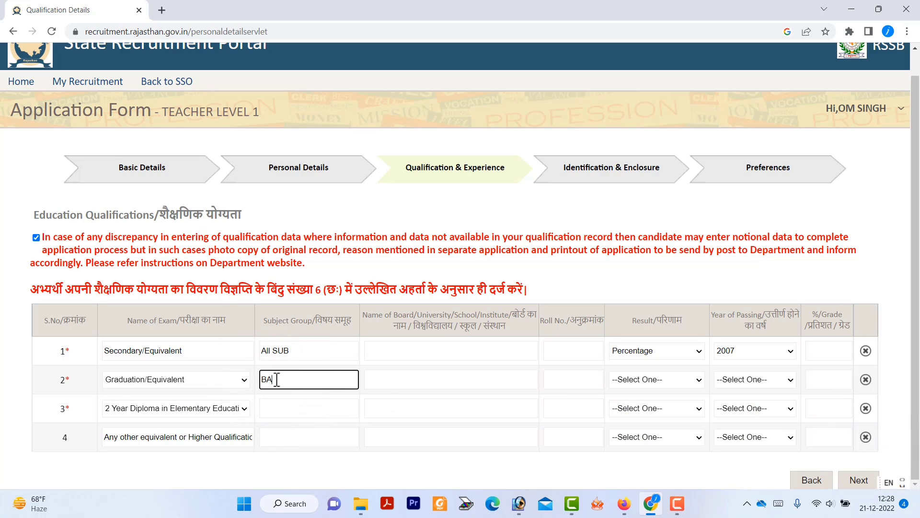
pyautogui.click(217, 379)
pyautogui.click(220, 379)
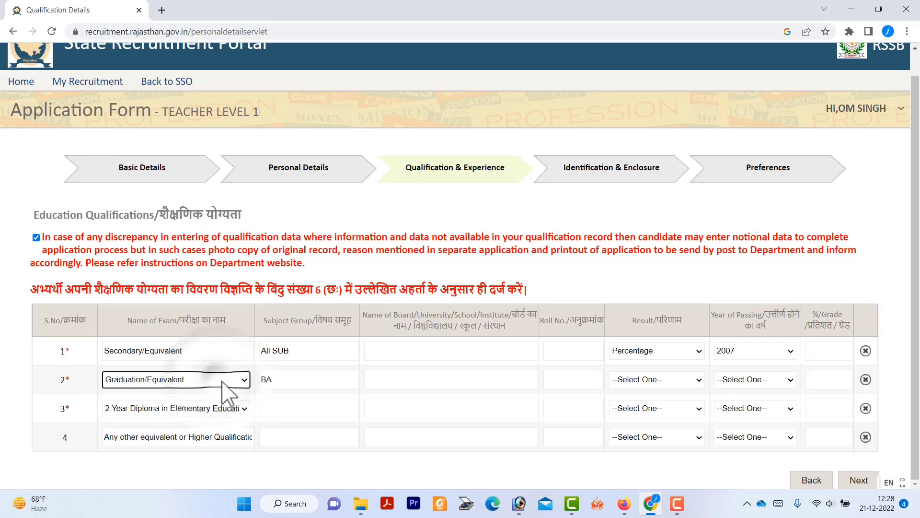
pyautogui.click(301, 378)
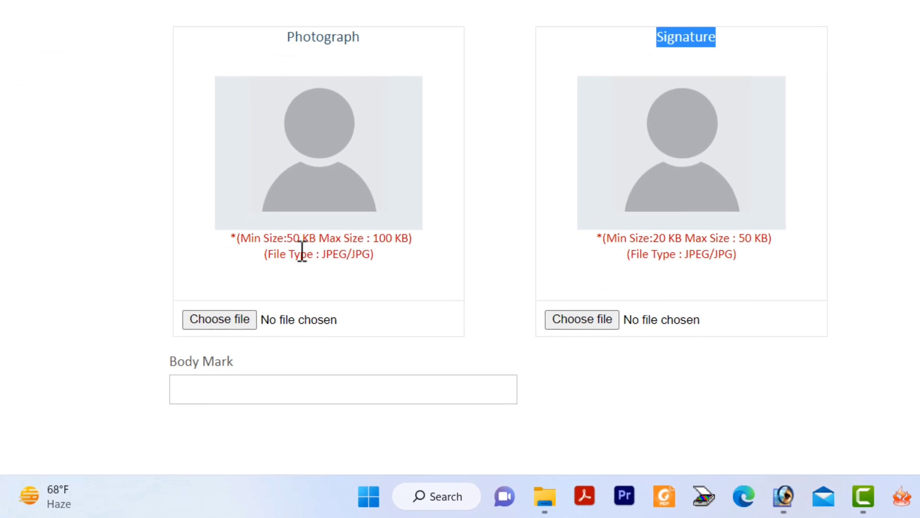
# Check the photograph and signature file requirements, and continue to the preferences section with no entered as the body mark
pyautogui.moveTo(278, 237); pyautogui.dragTo(405, 259)
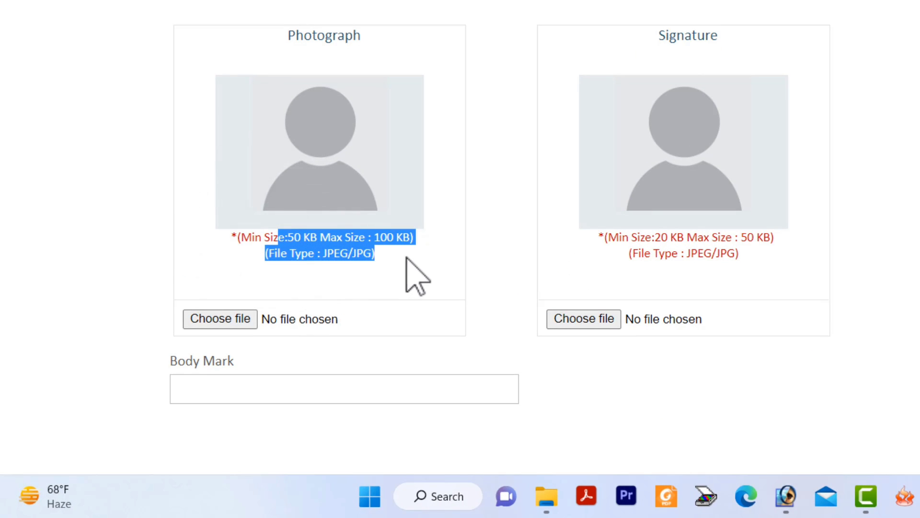
pyautogui.moveTo(647, 237); pyautogui.dragTo(742, 261)
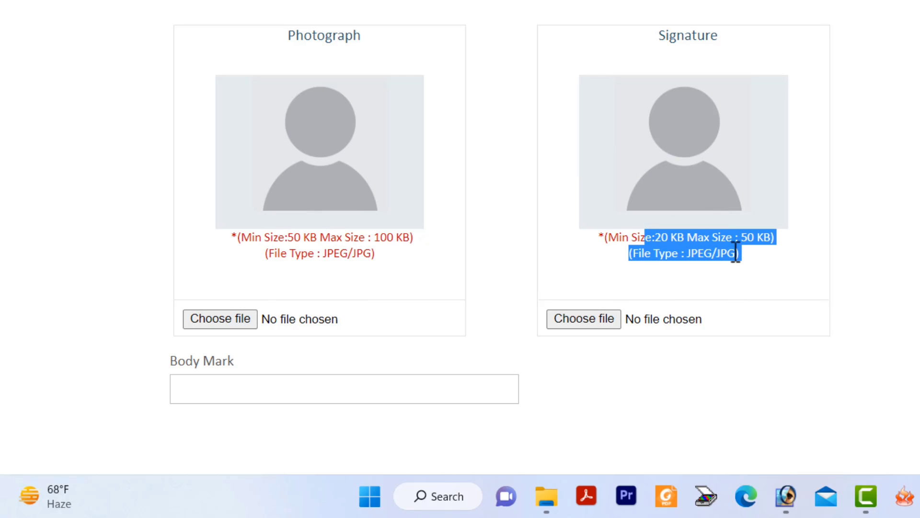
pyautogui.click(482, 389)
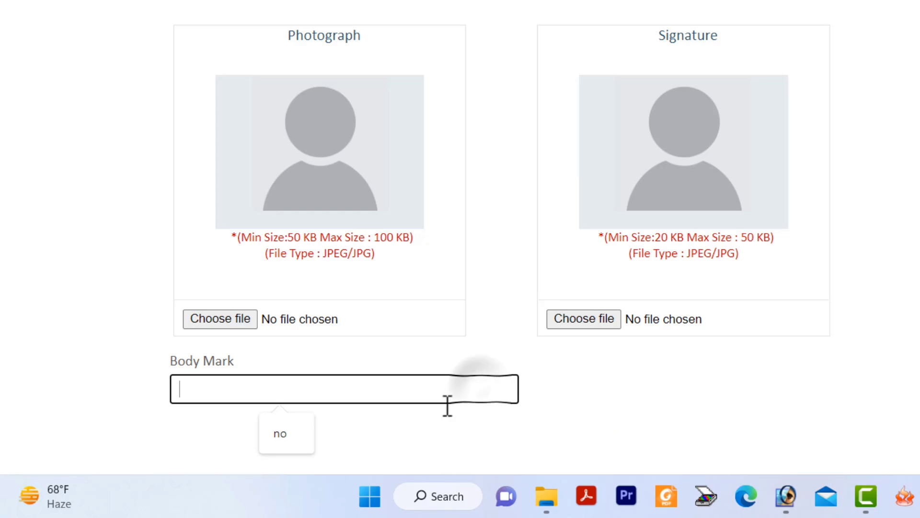
pyautogui.click(300, 436)
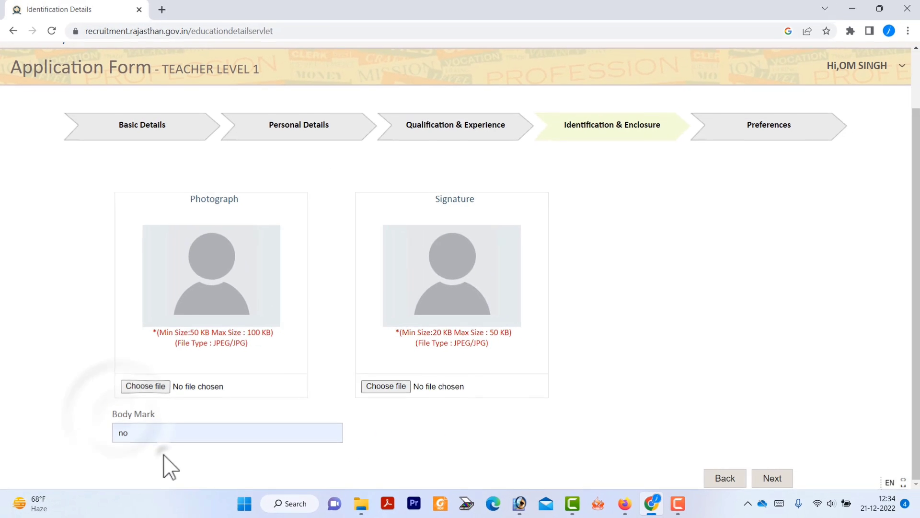
pyautogui.click(771, 478)
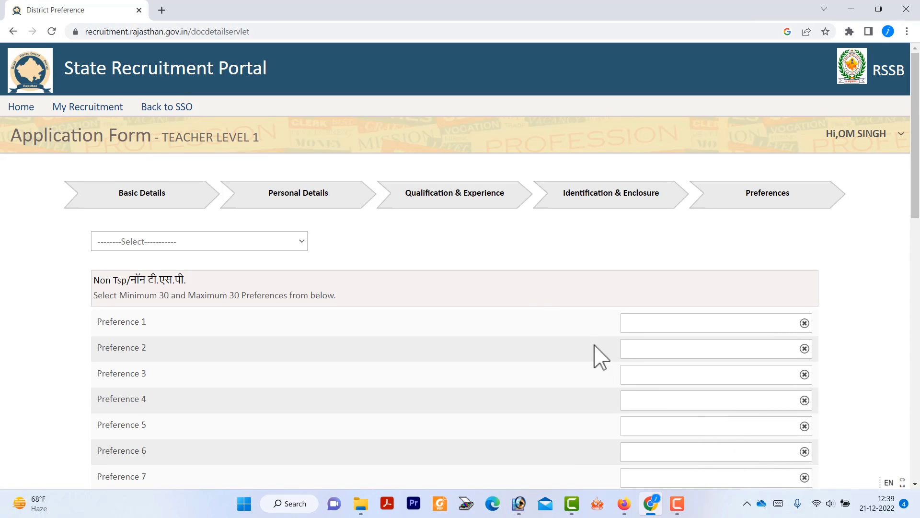
# Look through the 30 Non Tsp district preference rows and choose BIKANER as Preference 1
pyautogui.scroll(-3, 575, 336)
pyautogui.scroll(-12, 541, 318)
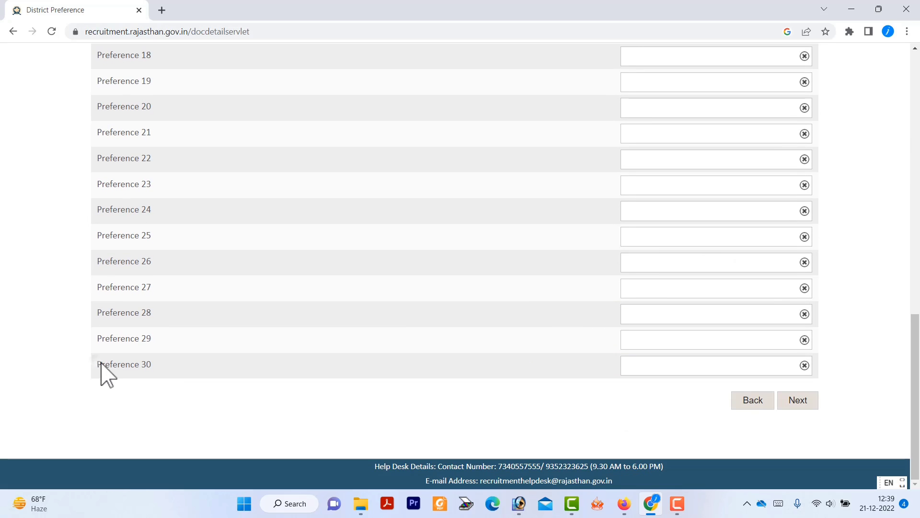
pyautogui.scroll(15, 288, 407)
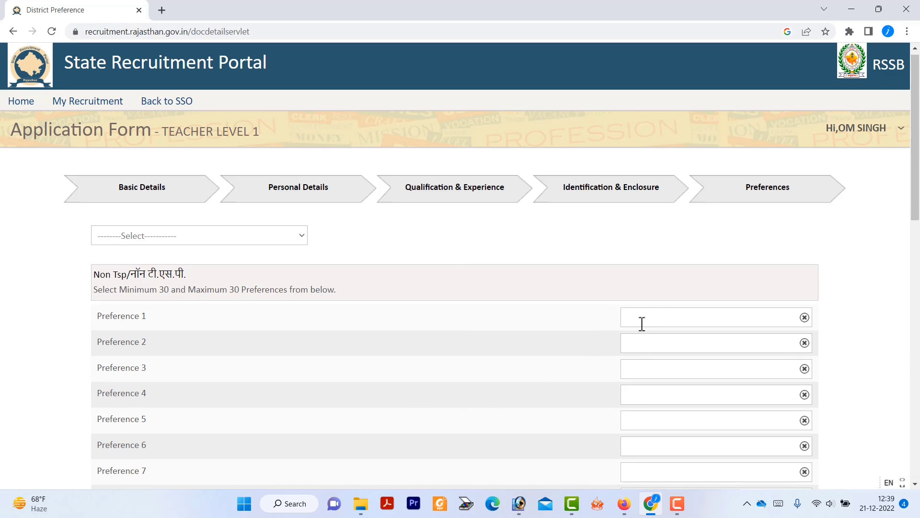
pyautogui.click(642, 322)
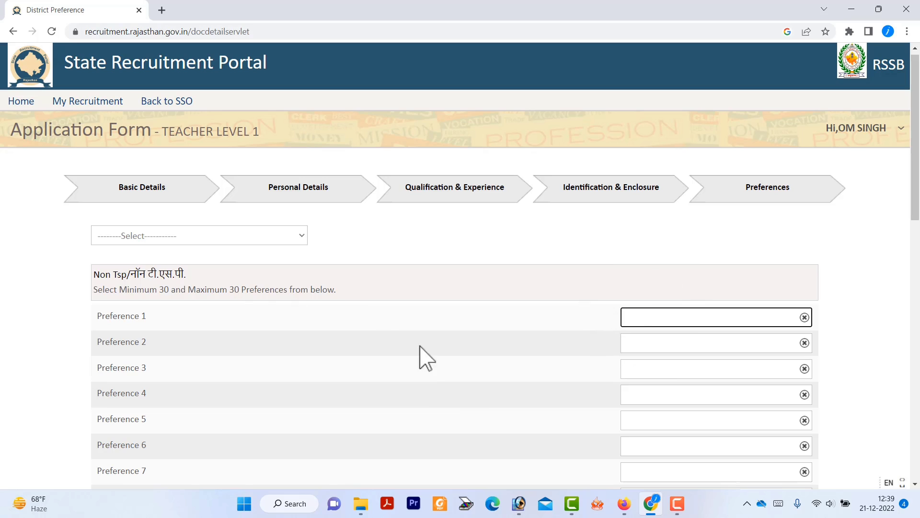
pyautogui.click(198, 241)
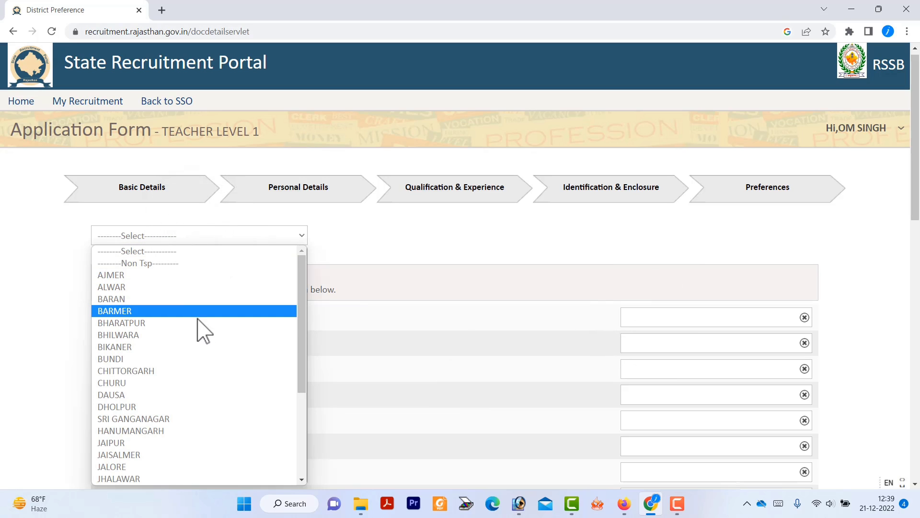
pyautogui.click(196, 348)
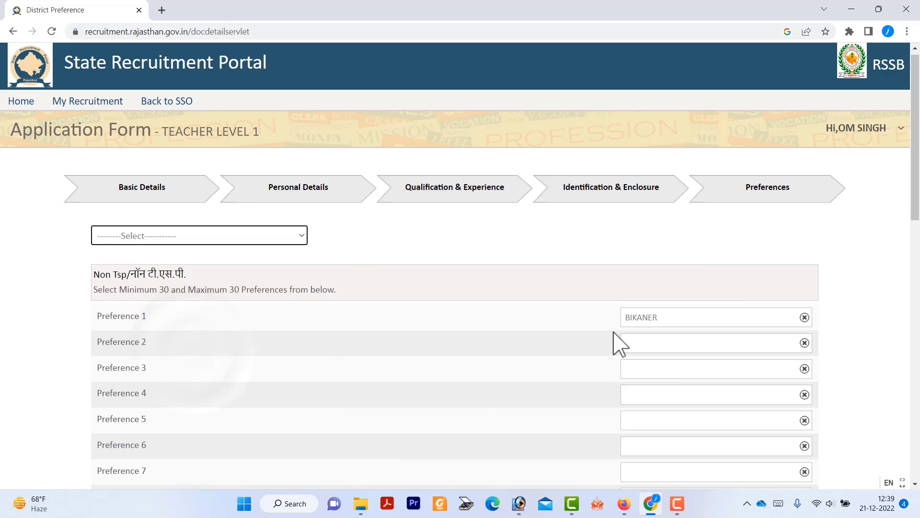
# Add SRI GANGANAGAR as Preference 2 and clear that preference again
pyautogui.click(189, 236)
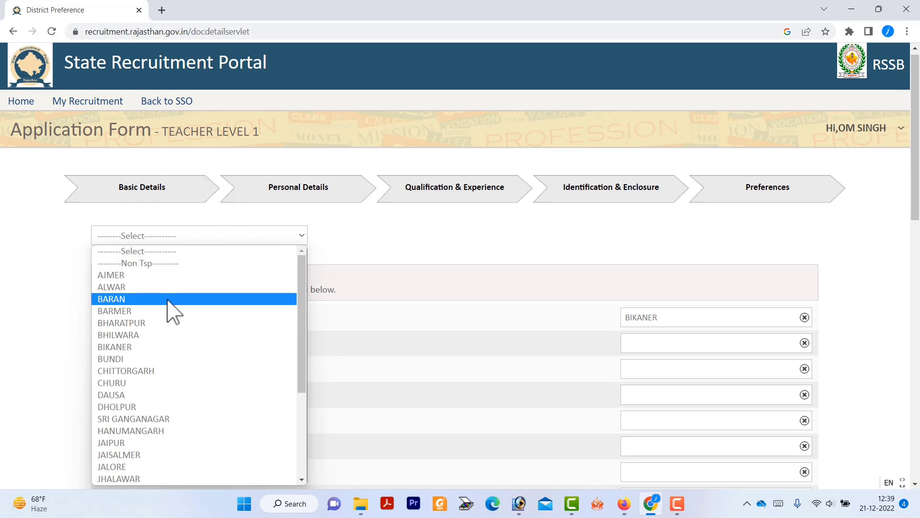
pyautogui.click(179, 419)
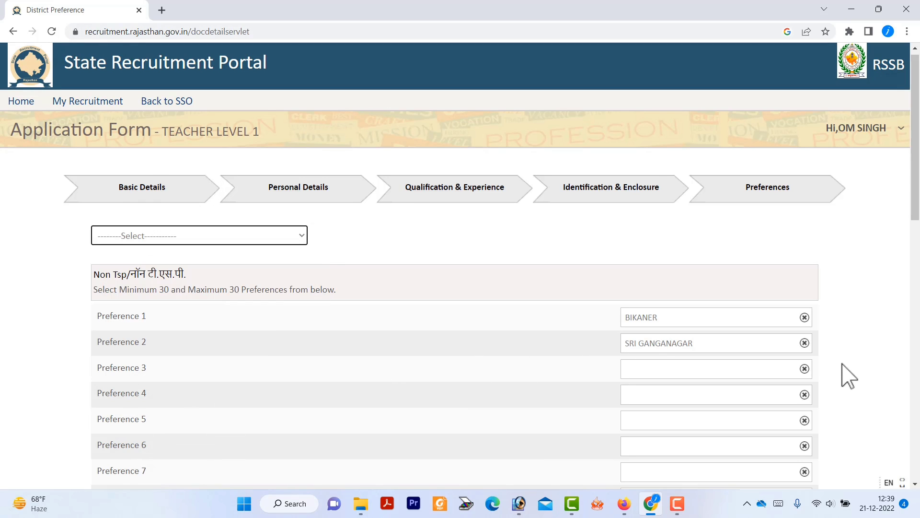
pyautogui.click(804, 343)
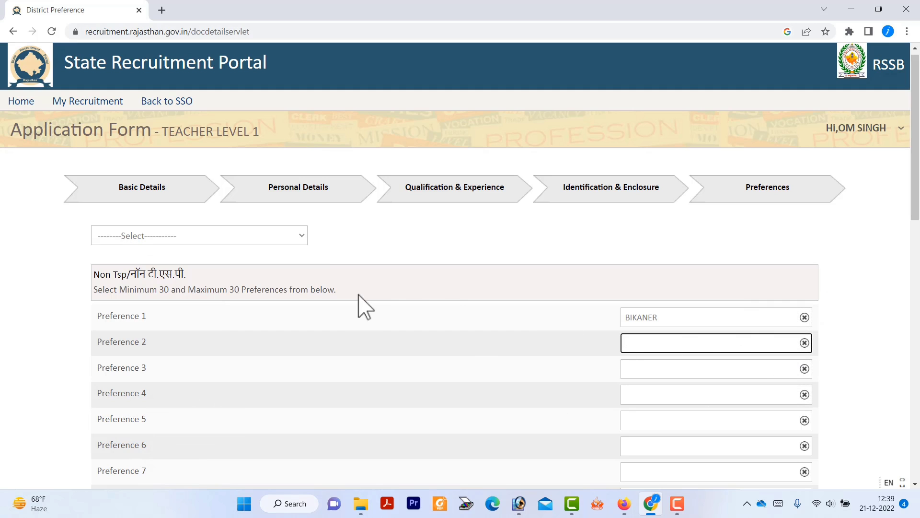
# Continue from the completed list of 30 district preferences to the application preview and review it down to the declaration
pyautogui.scroll(-15, 477, 375)
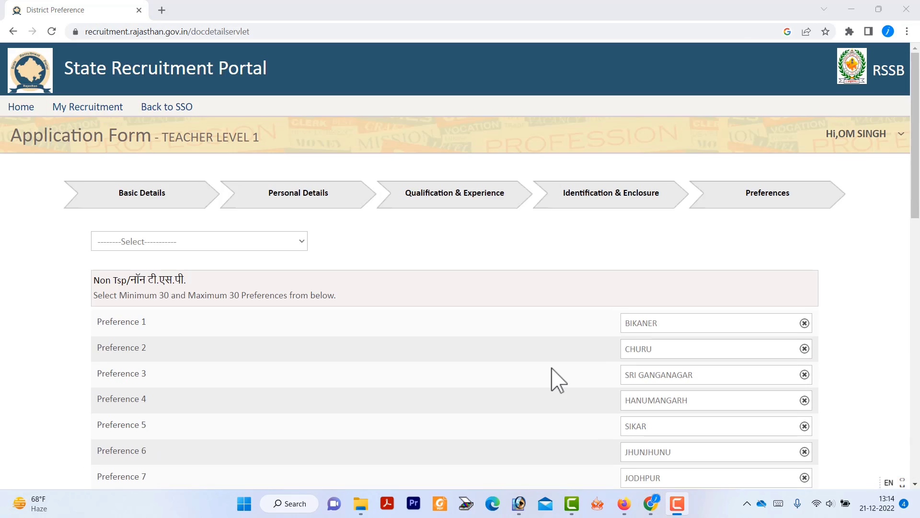
pyautogui.scroll(-15, 551, 378)
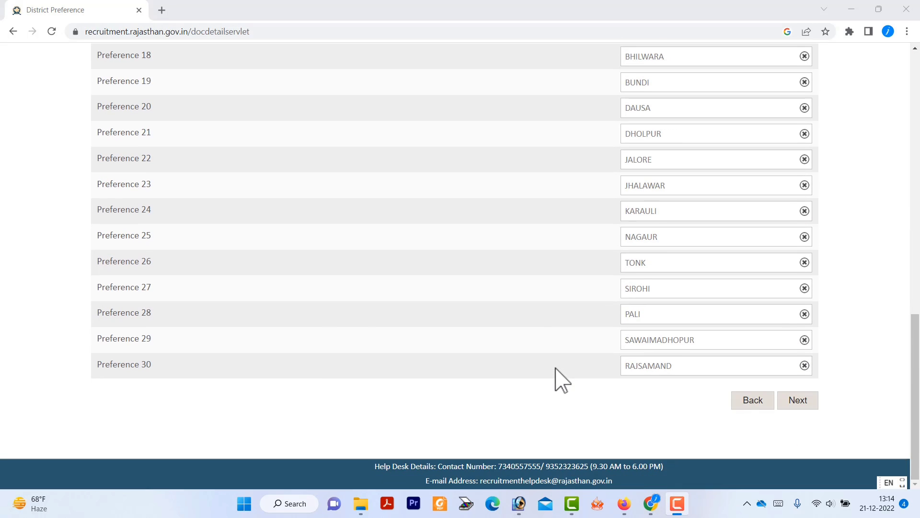
pyautogui.click(811, 401)
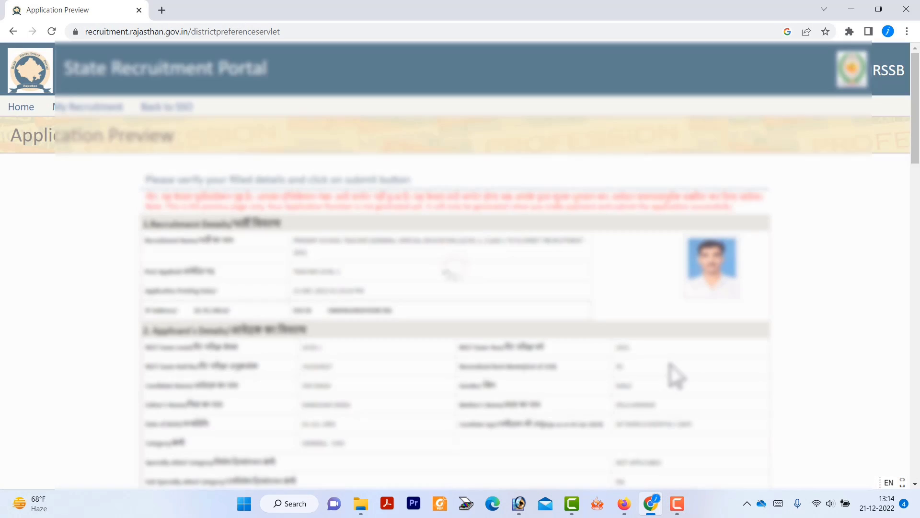
pyautogui.scroll(-12, 493, 273)
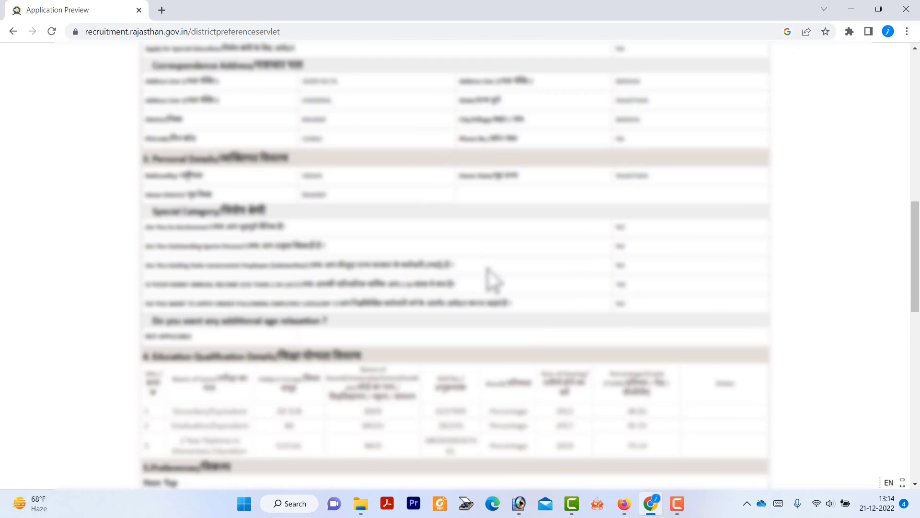
pyautogui.scroll(-12, 493, 283)
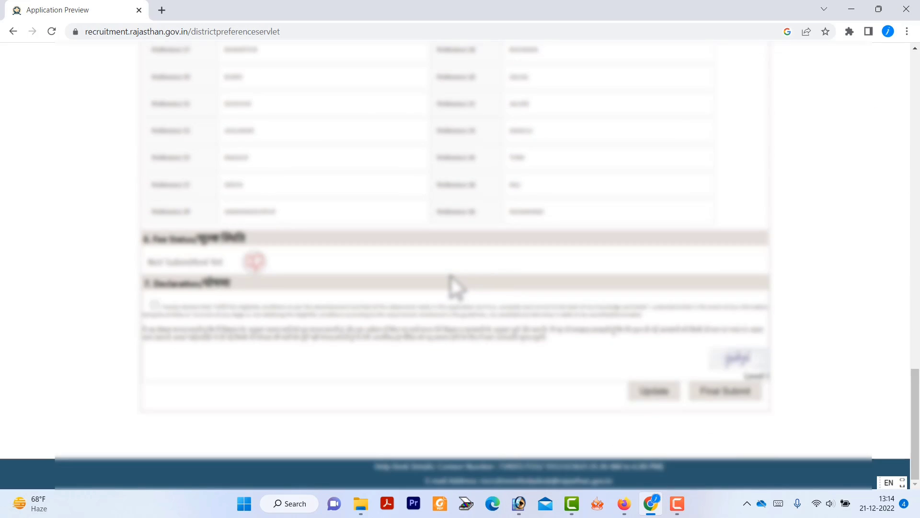
# Accept the declaration, agree to the disclaimer terms and make the final submission of the application
pyautogui.click(153, 305)
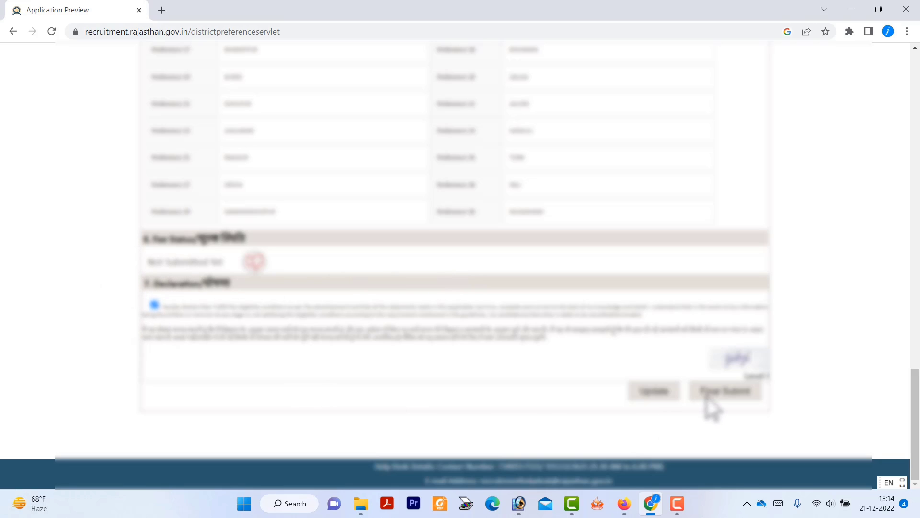
pyautogui.moveTo(681, 498)
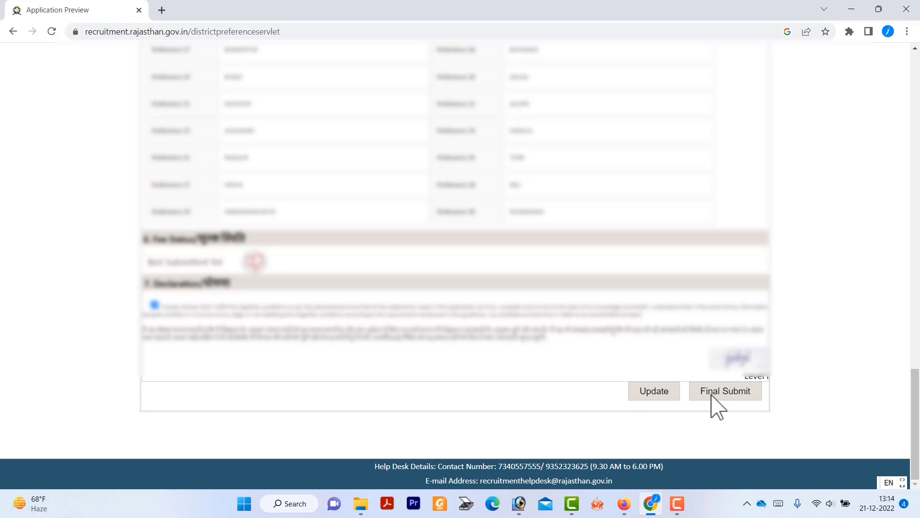
pyautogui.click(734, 395)
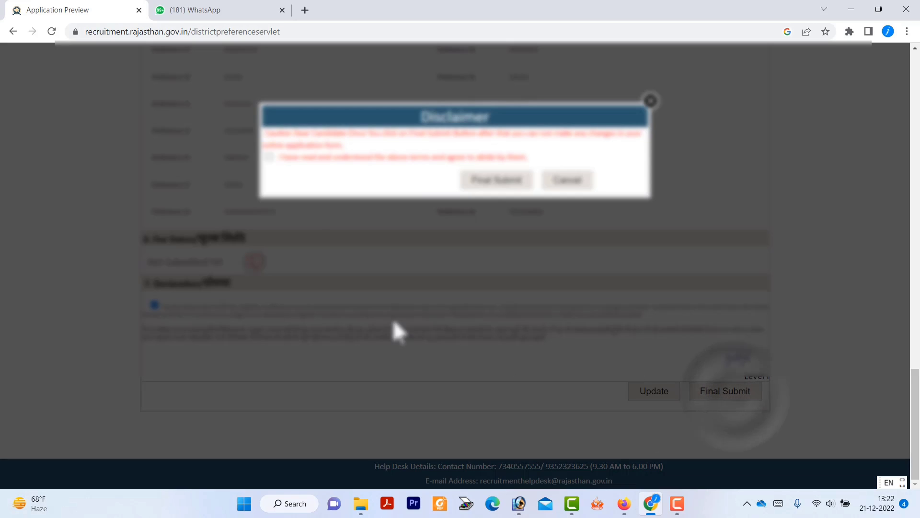
pyautogui.click(269, 157)
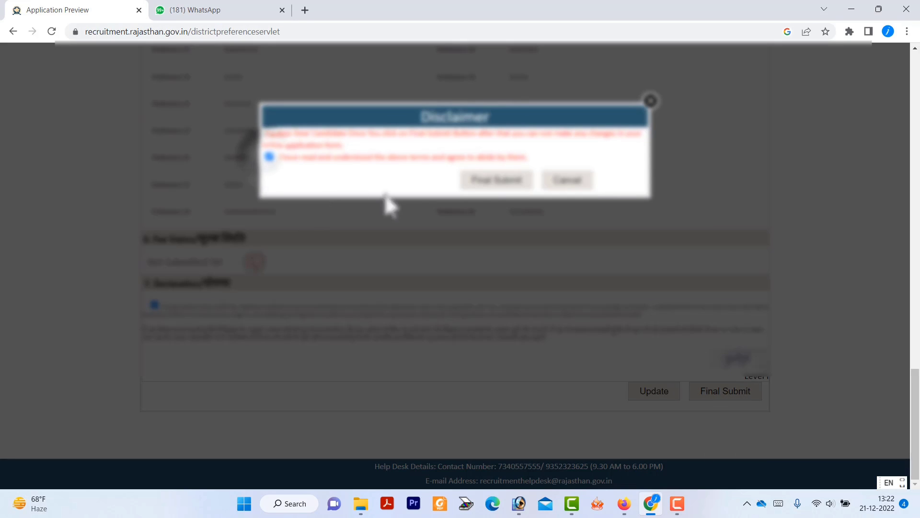
pyautogui.click(494, 181)
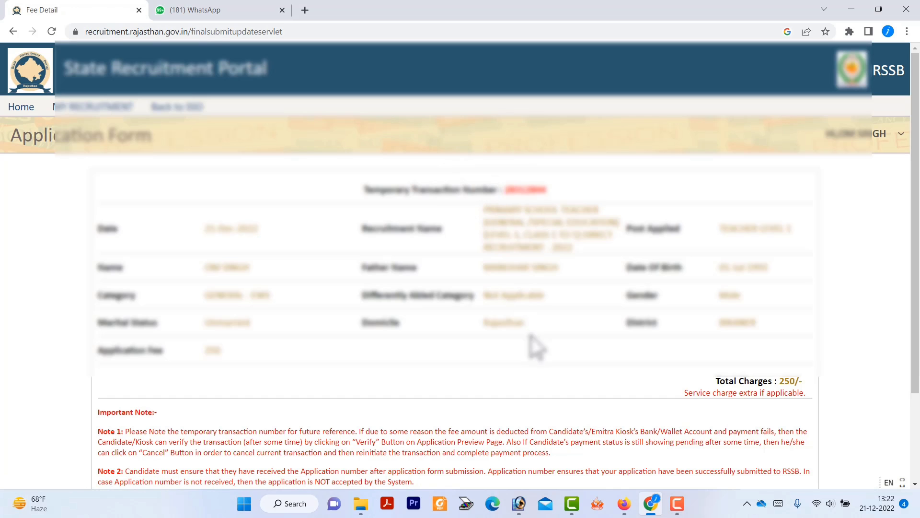
# Check the total charges on the fee detail page and proceed to pay the application fee
pyautogui.scroll(-3, 532, 345)
pyautogui.moveTo(764, 269); pyautogui.dragTo(804, 270)
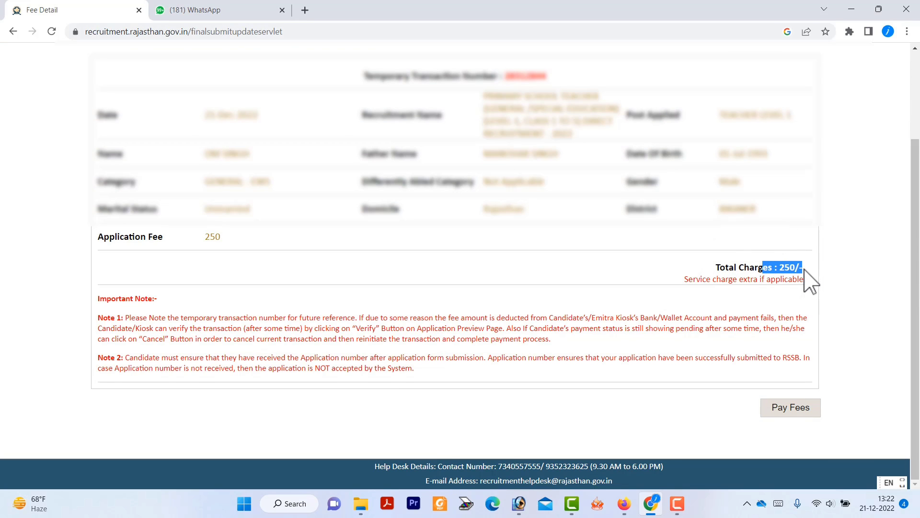
pyautogui.click(789, 407)
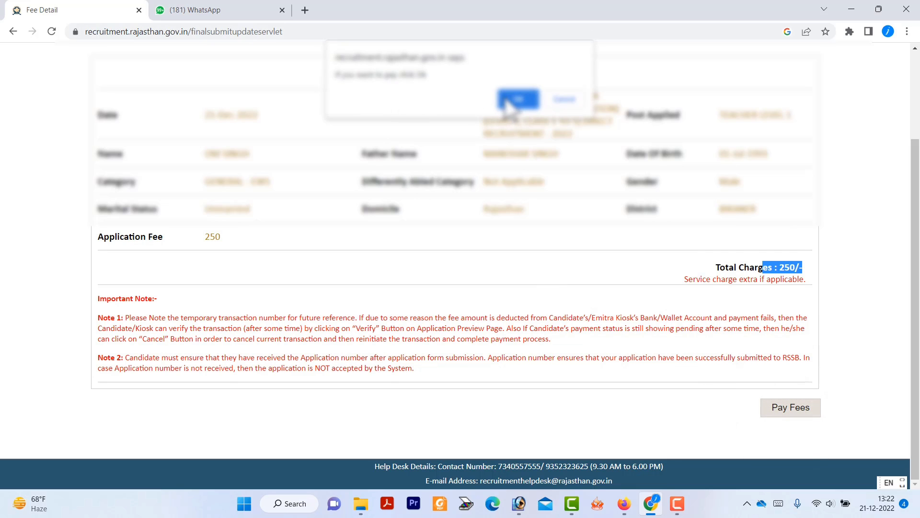
pyautogui.click(565, 99)
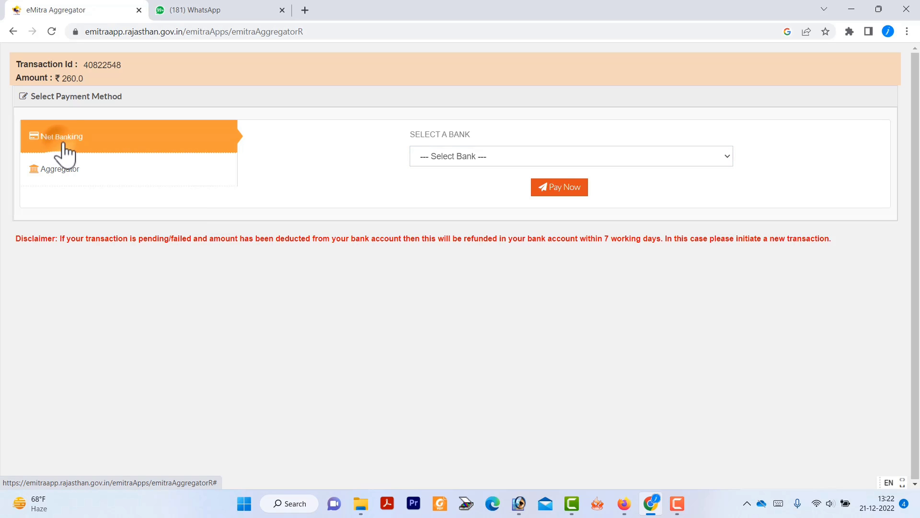
# Look through the net banking banks, choose the INGENICO (all cards, net banking, wallet, UPI-RPP) aggregator instead and confirm the transaction
pyautogui.click(444, 161)
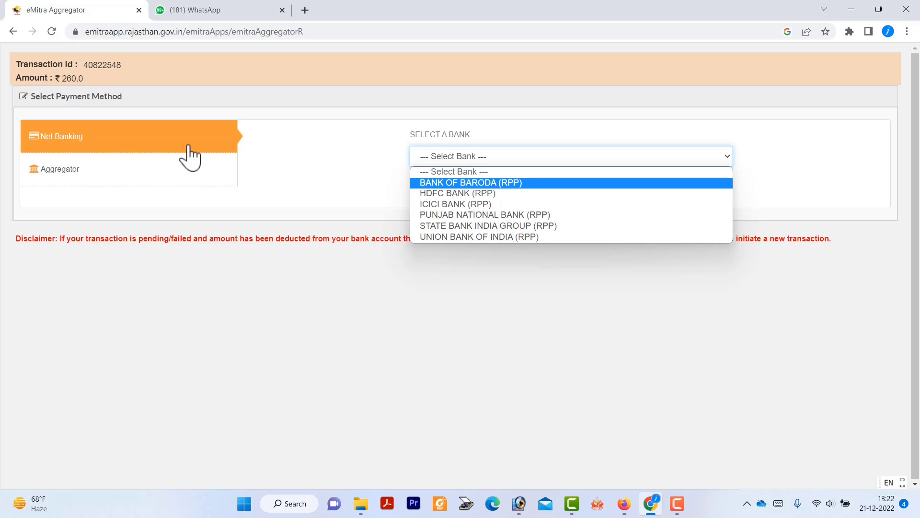
pyautogui.click(173, 172)
pyautogui.click(462, 162)
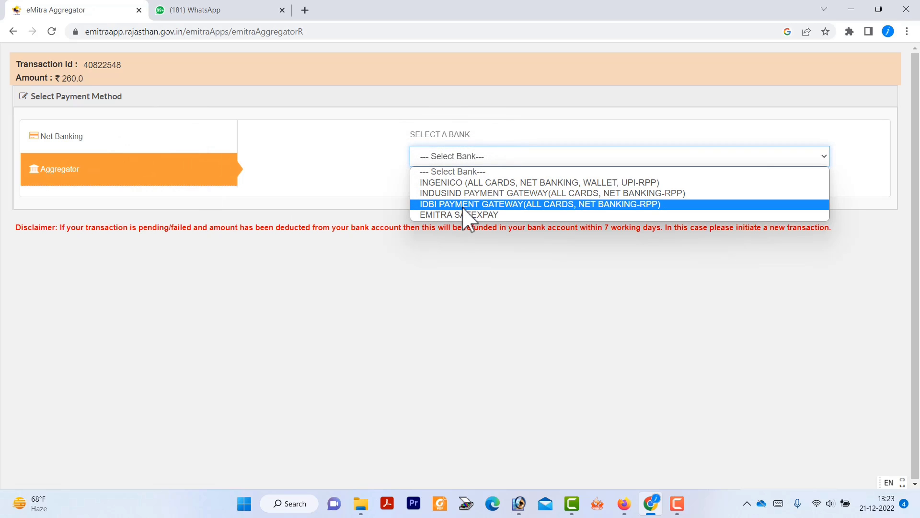
pyautogui.click(447, 184)
pyautogui.click(558, 188)
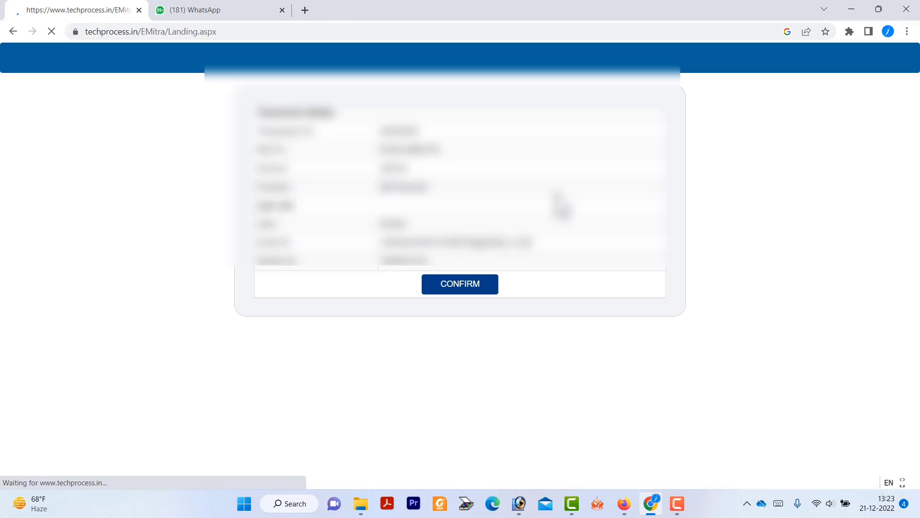
pyautogui.click(490, 282)
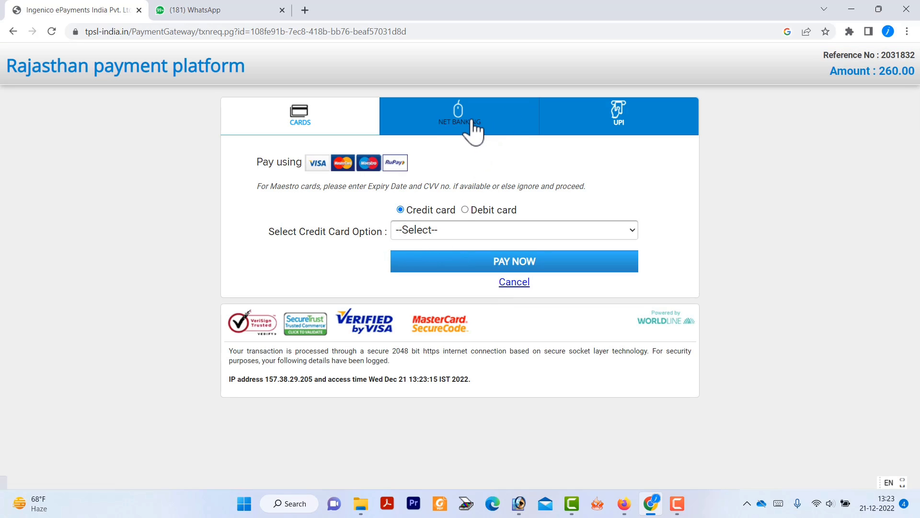
# Look at the credit card options, and select debit card payment with RUPAY
pyautogui.click(297, 124)
pyautogui.click(468, 233)
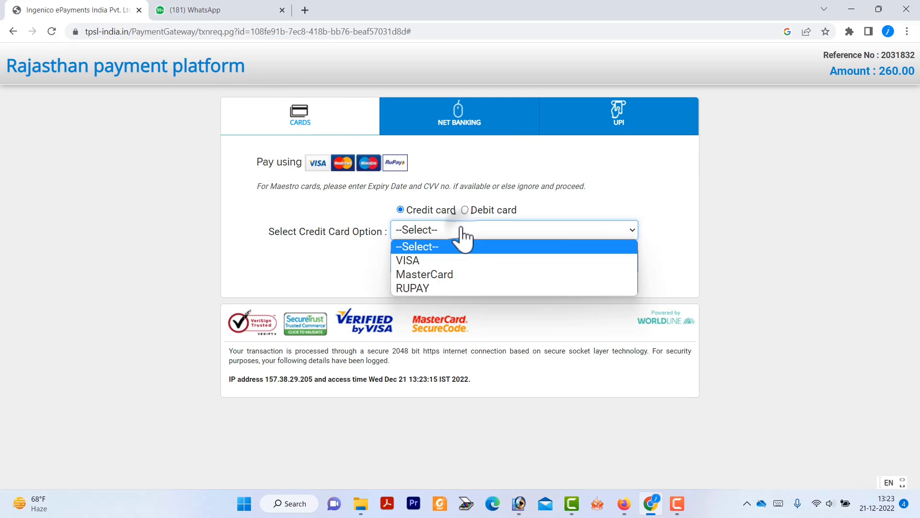
pyautogui.click(465, 211)
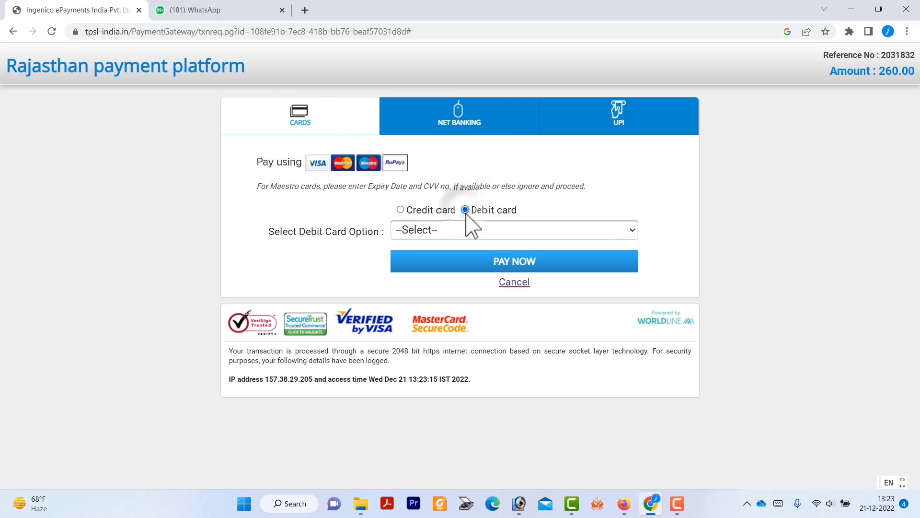
pyautogui.click(470, 235)
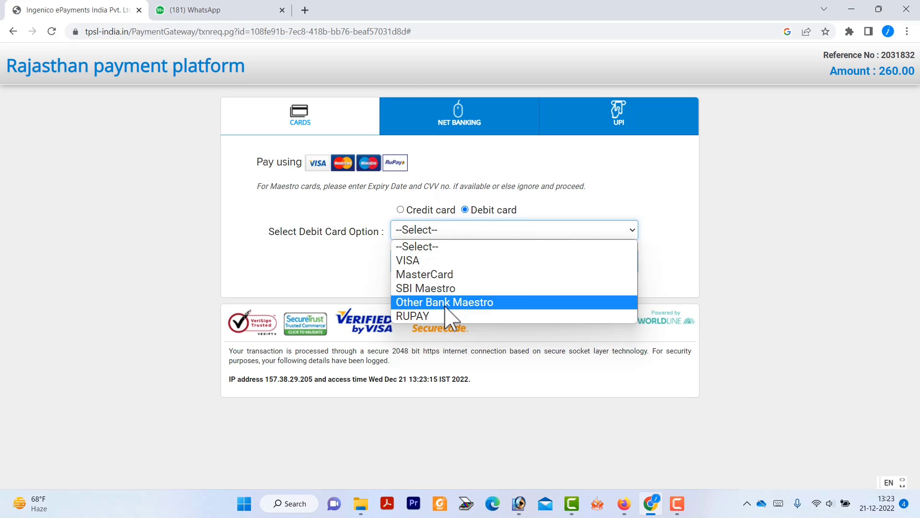
pyautogui.click(423, 316)
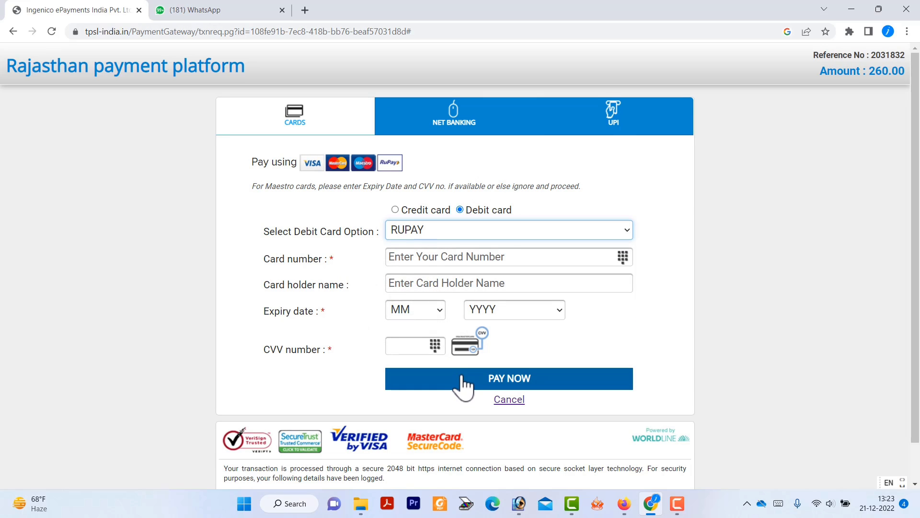
# Choose UPI payment through PhonePe and open the virtual payment address for entry
pyautogui.click(617, 129)
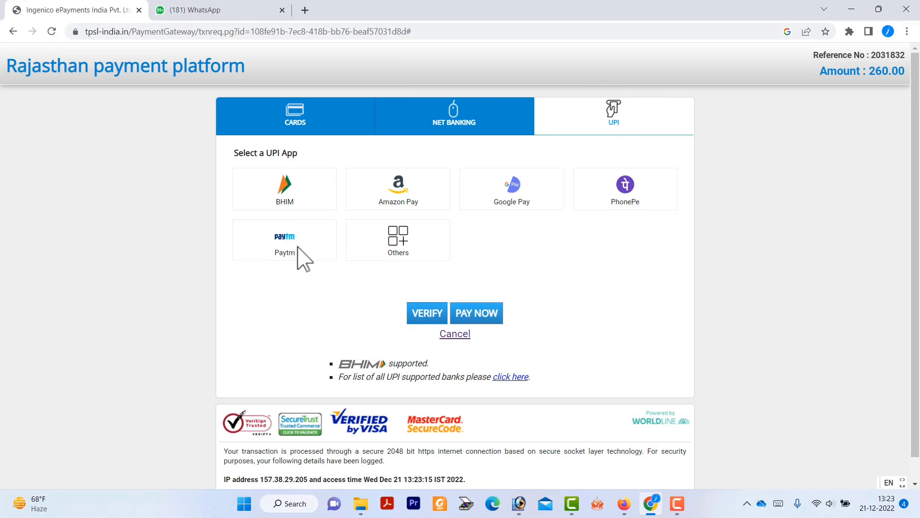
pyautogui.click(615, 199)
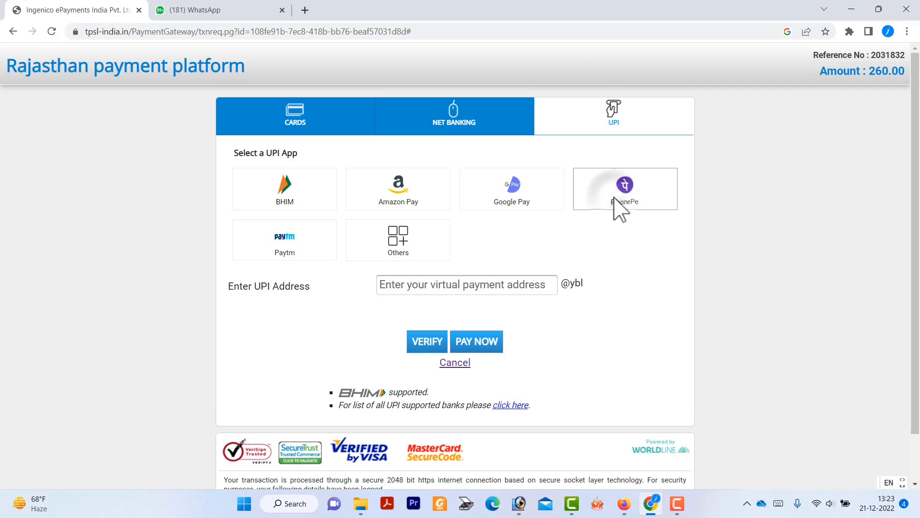
pyautogui.click(501, 284)
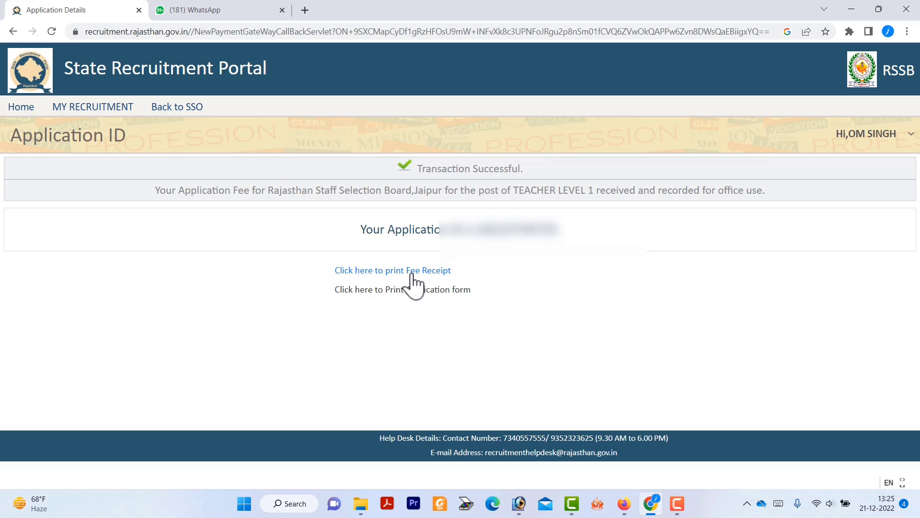
# Open the printable application form and review it from the recruitment details to the fee status
pyautogui.click(397, 290)
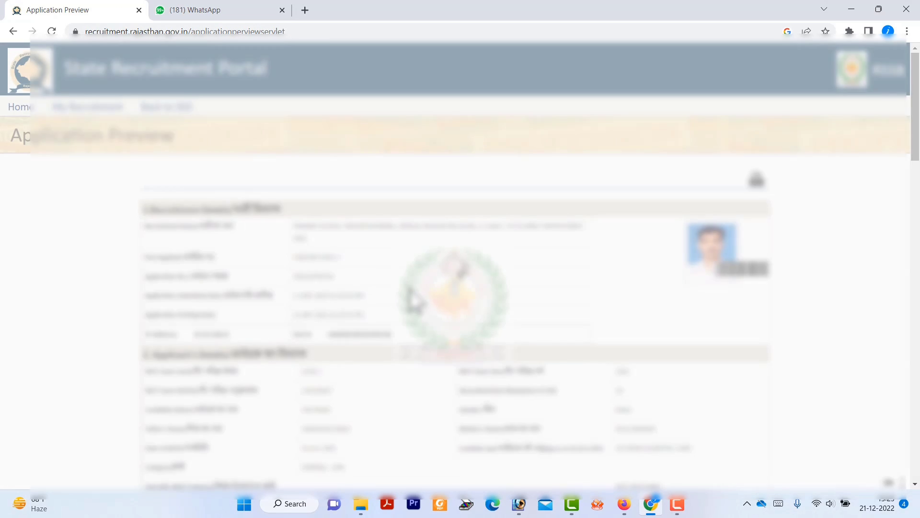
pyautogui.scroll(-15, 411, 298)
pyautogui.scroll(-10, 635, 249)
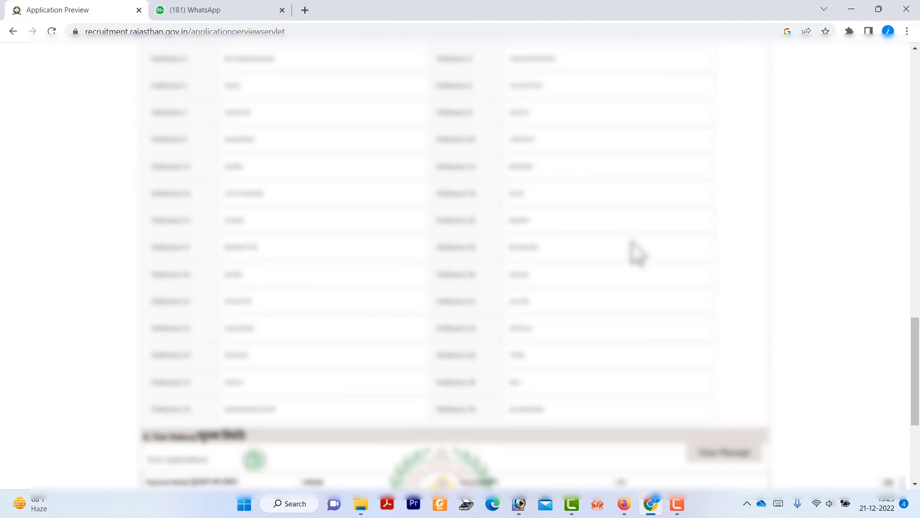
pyautogui.scroll(20, 727, 242)
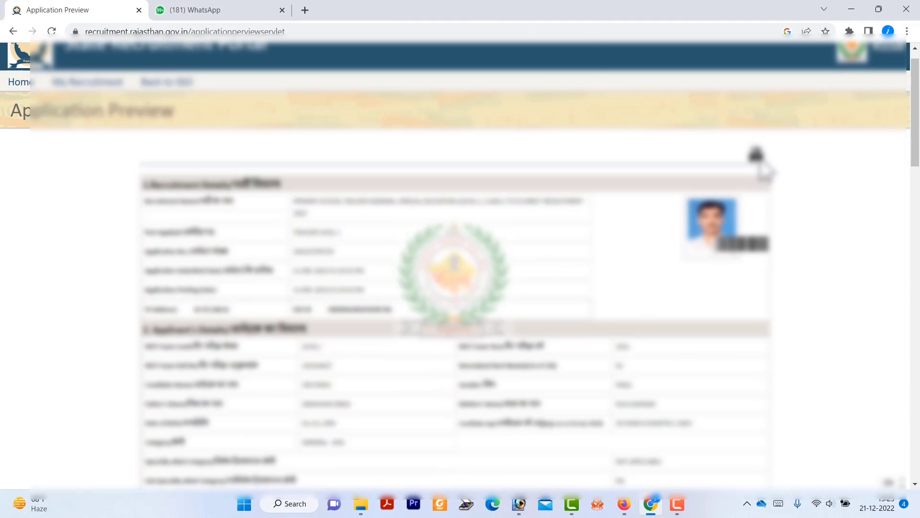
# Print the application form to a PDF file saved on the Desktop, checking the additional print settings
pyautogui.click(758, 153)
pyautogui.click(568, 99)
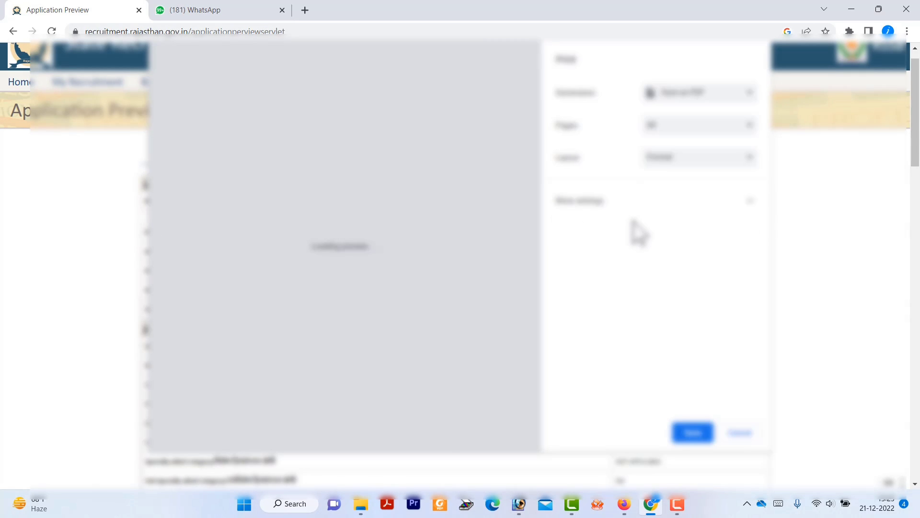
pyautogui.click(645, 201)
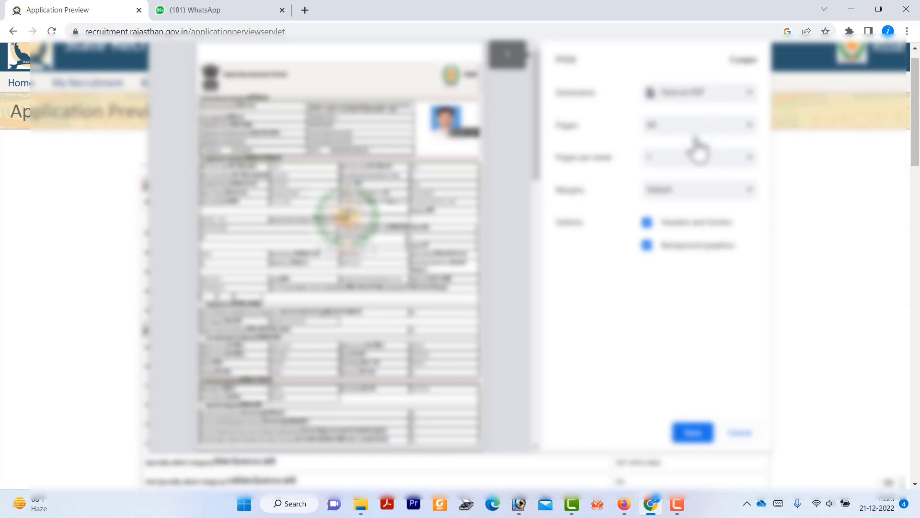
pyautogui.click(697, 437)
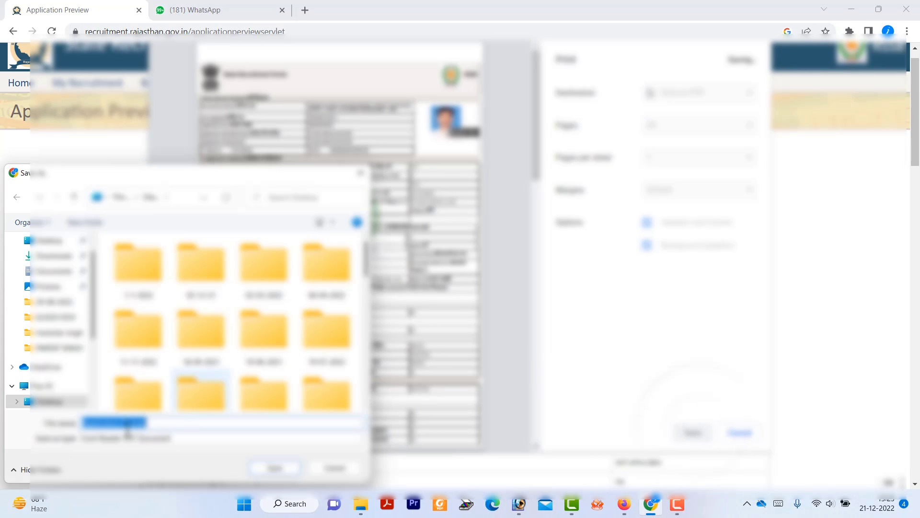
pyautogui.click(201, 424)
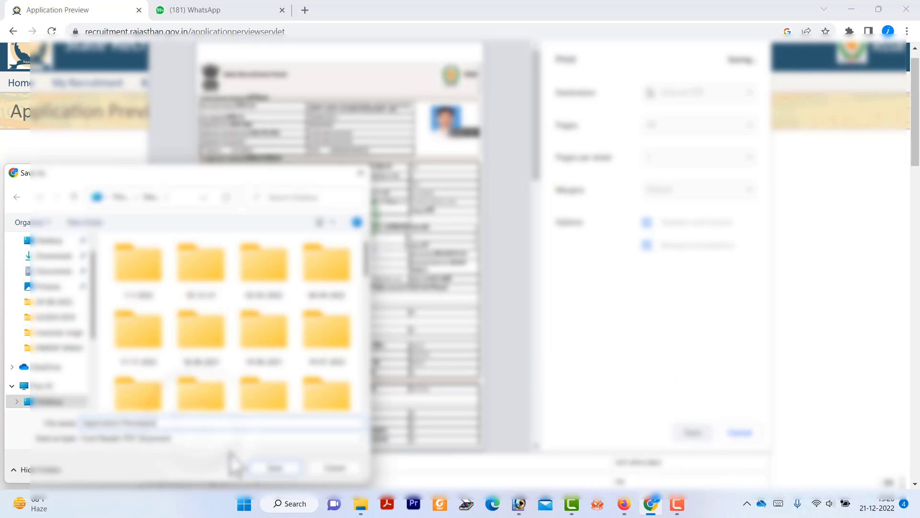
pyautogui.click(262, 467)
# Open the fee receipt from the application's fee status section and save it as a PDF on the Desktop
pyautogui.scroll(-20, 530, 308)
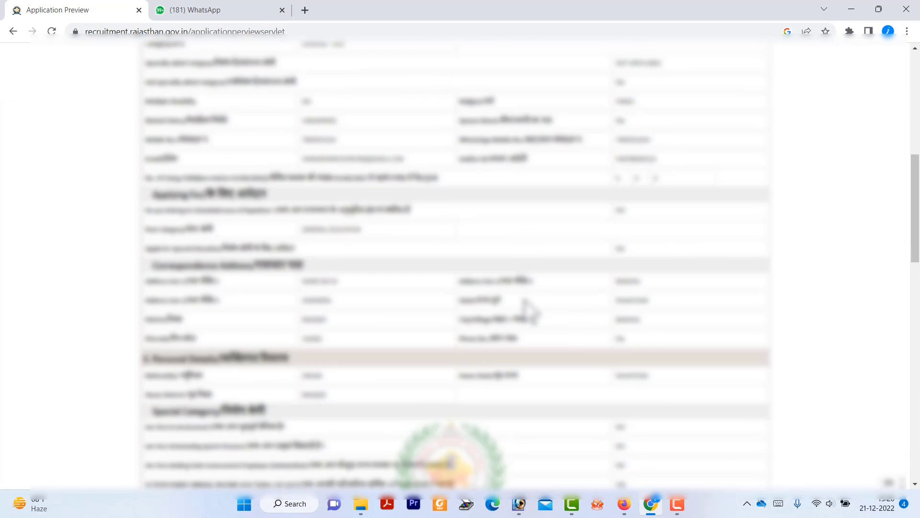
pyautogui.scroll(-1, 579, 314)
pyautogui.click(710, 236)
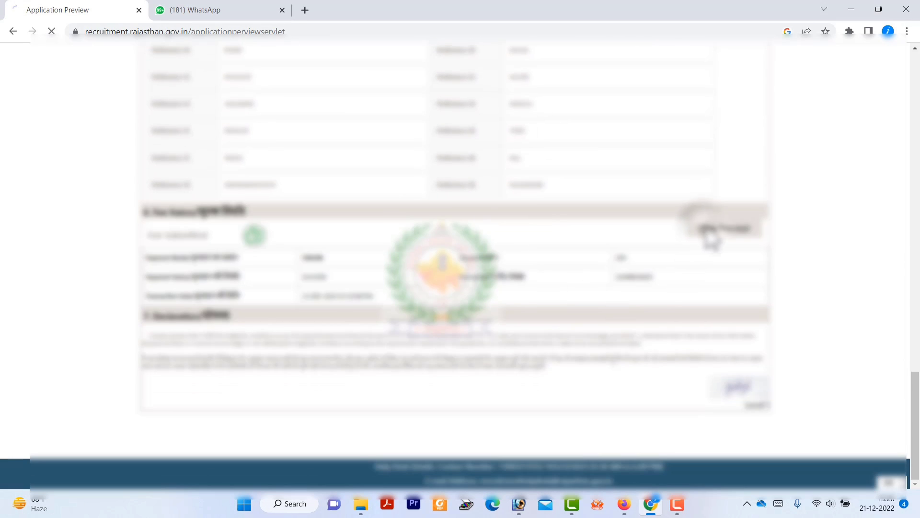
pyautogui.click(734, 189)
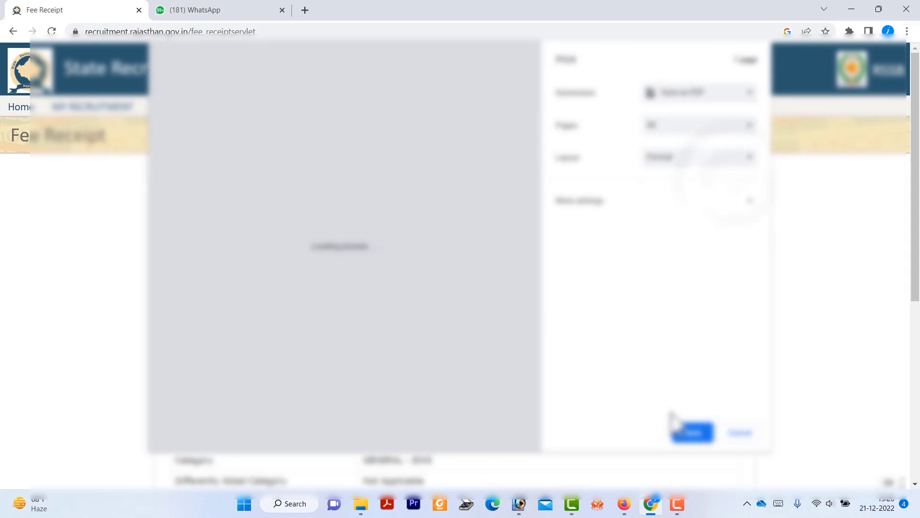
pyautogui.click(691, 433)
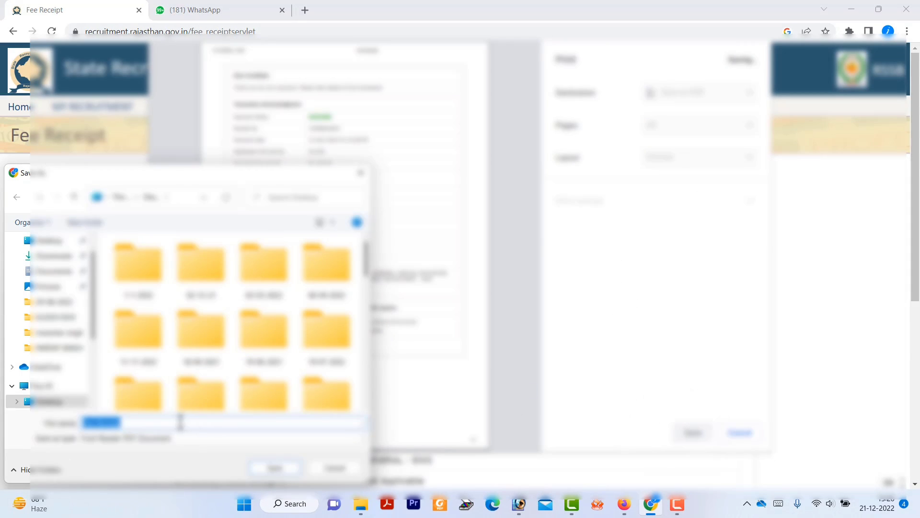
pyautogui.click(180, 423)
pyautogui.click(287, 468)
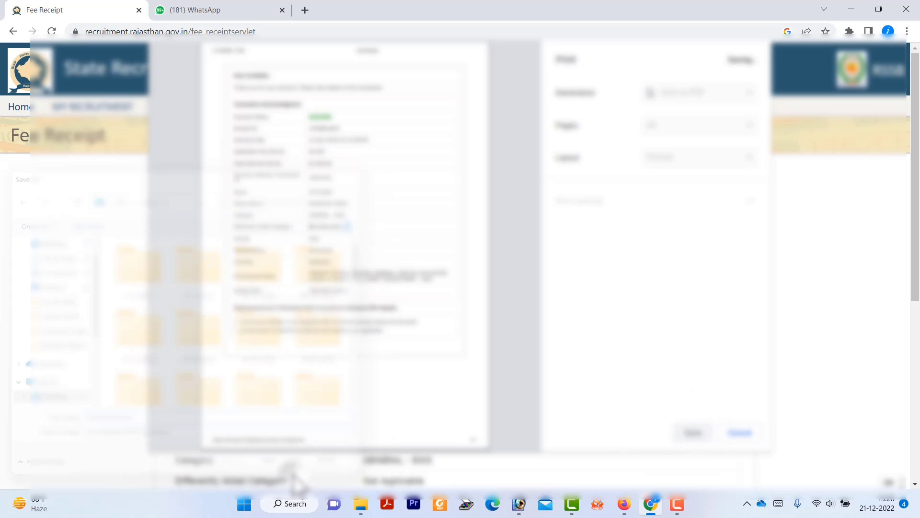
pyautogui.click(681, 503)
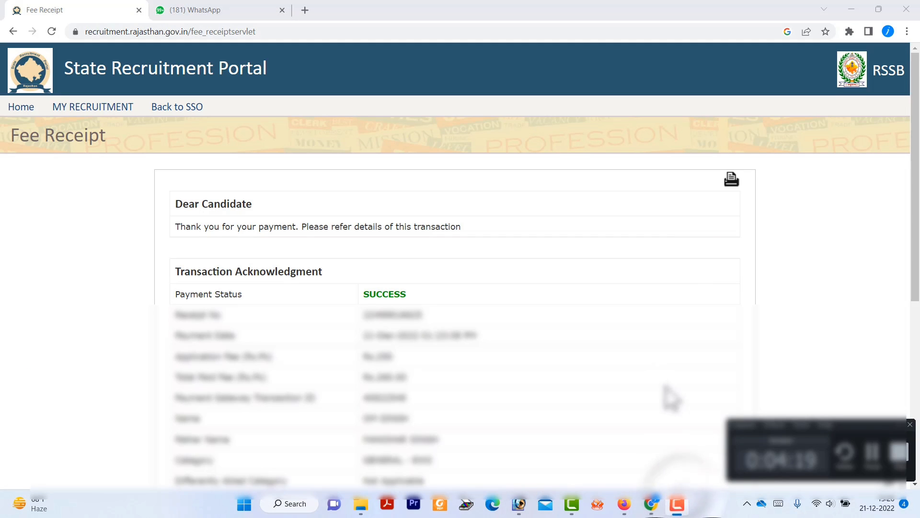
pyautogui.click(899, 432)
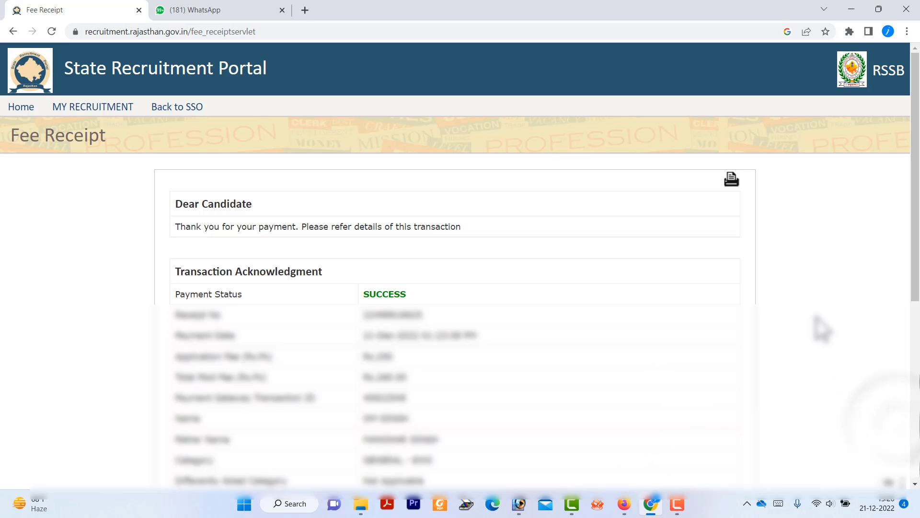